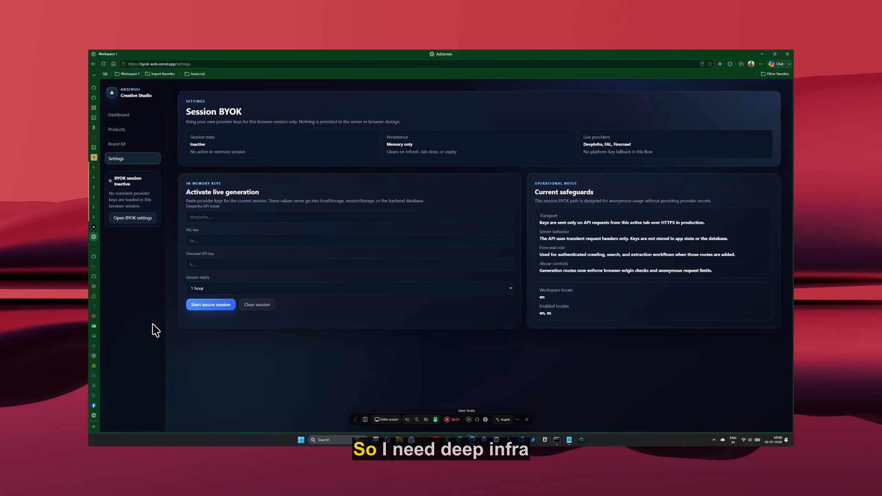
- Look over the DeepInfra, FAL and Firecrawl key fields and the available session expiry options
left_click(221, 217)
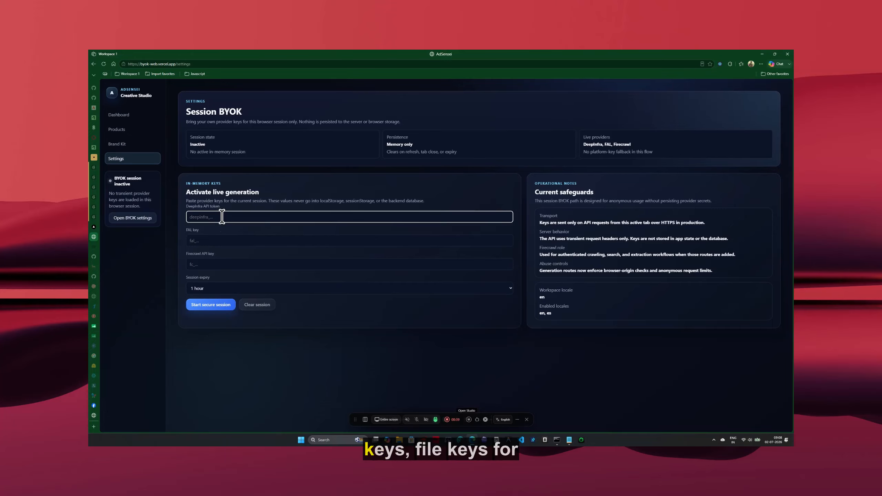
left_click(217, 240)
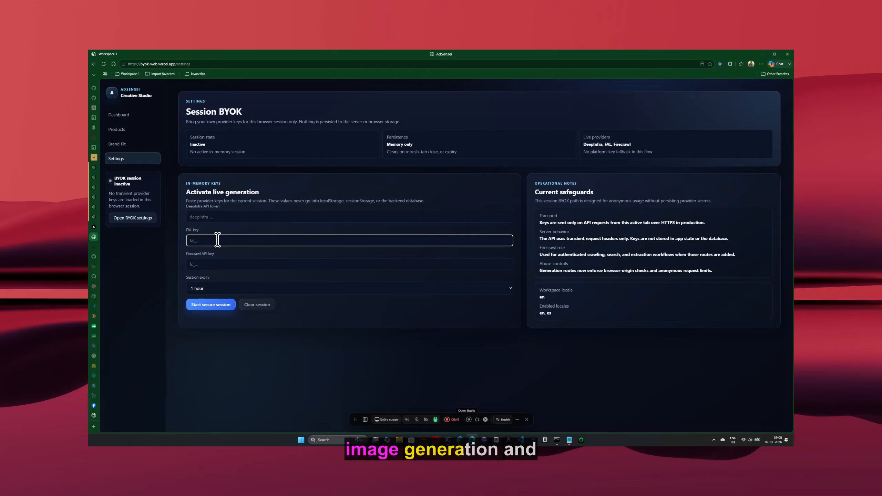
left_click(218, 265)
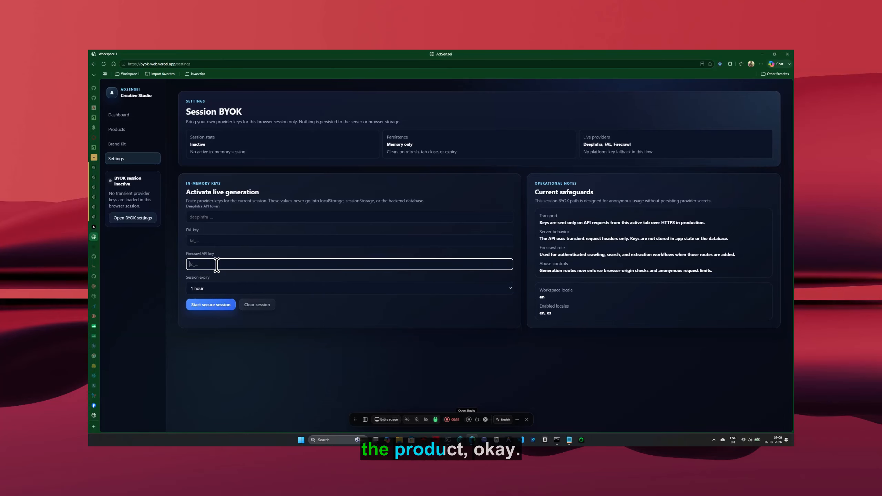
left_click(222, 218)
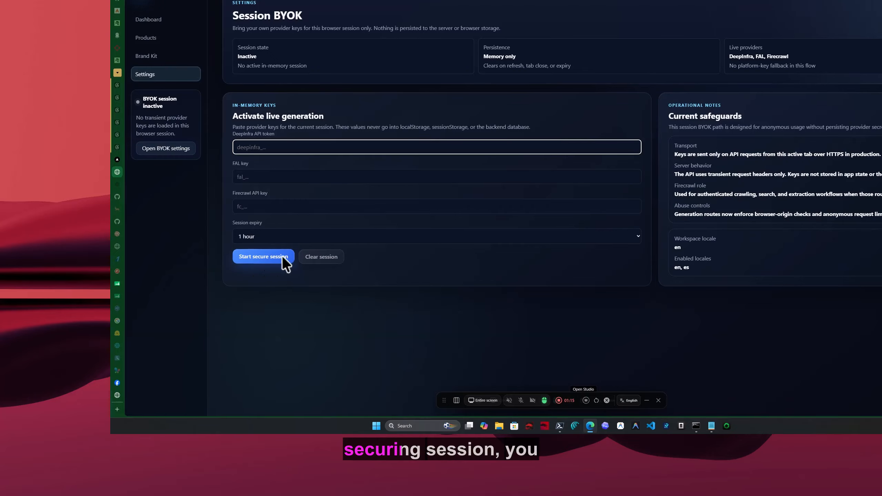
left_click(342, 233)
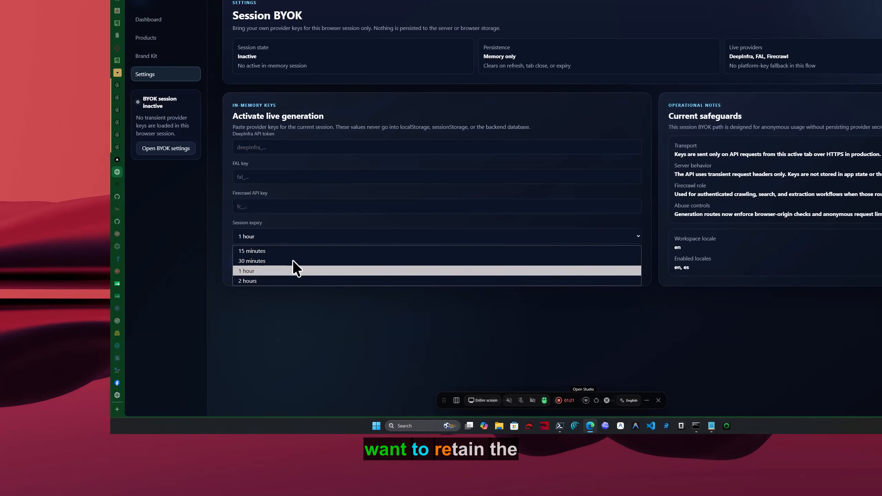
left_click(289, 298)
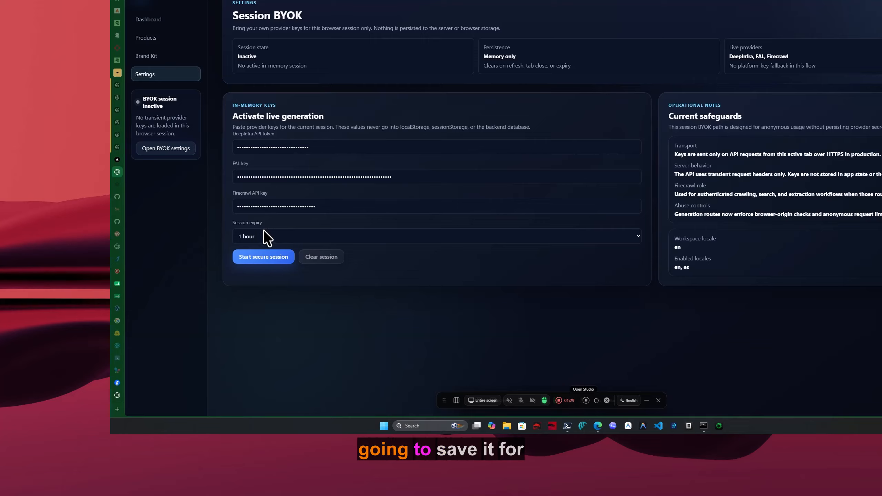
- Start the secure BYOK session with a 2-hour expiry and check when it expires
left_click(282, 237)
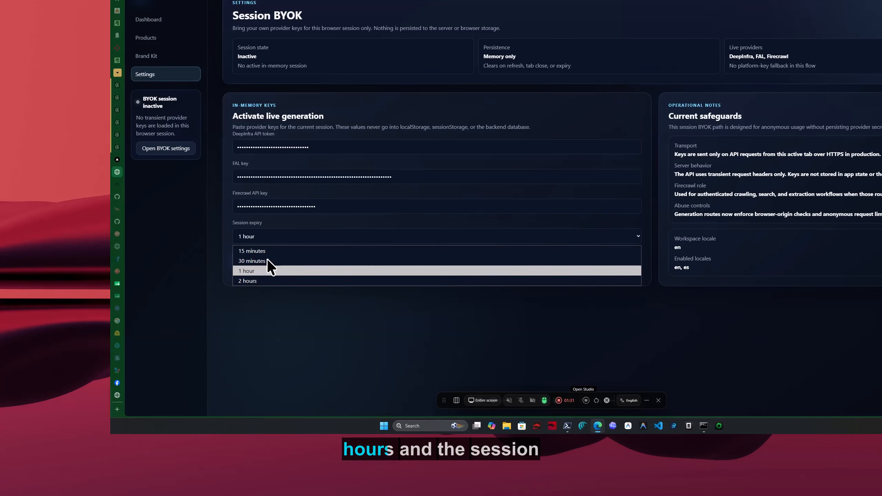
left_click(259, 274)
left_click(265, 259)
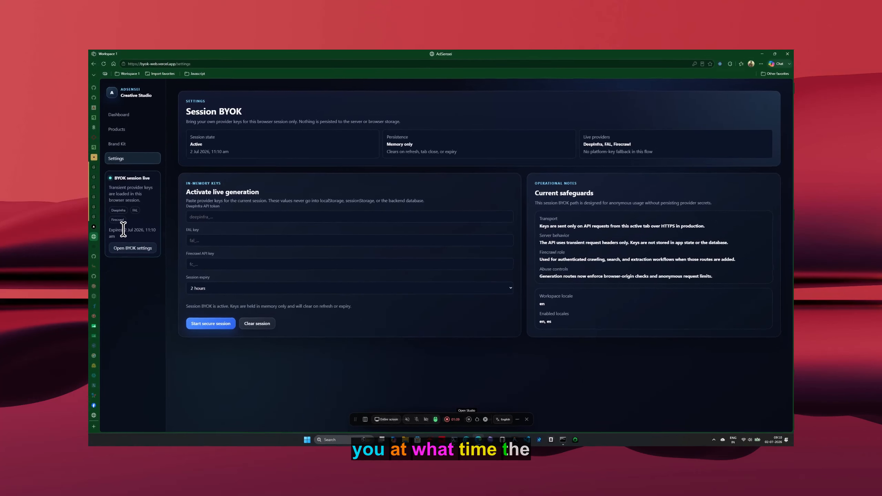
left_click_drag(155, 163, 166, 169)
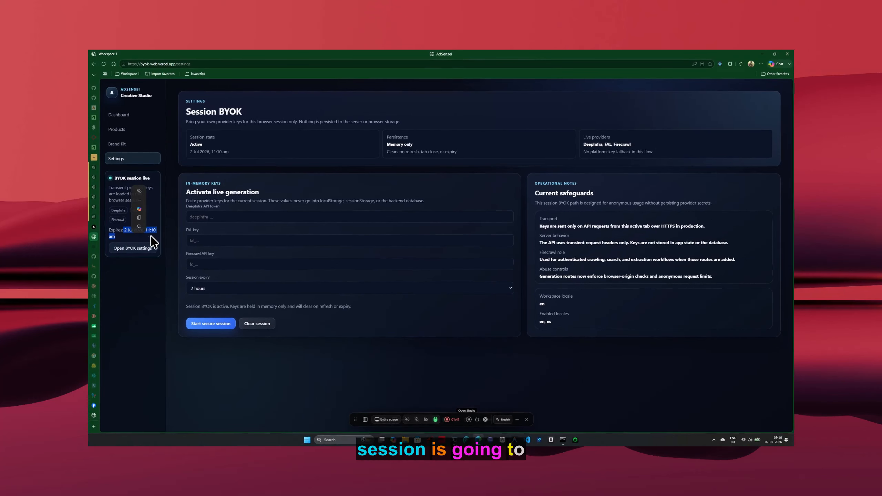
left_click(130, 285)
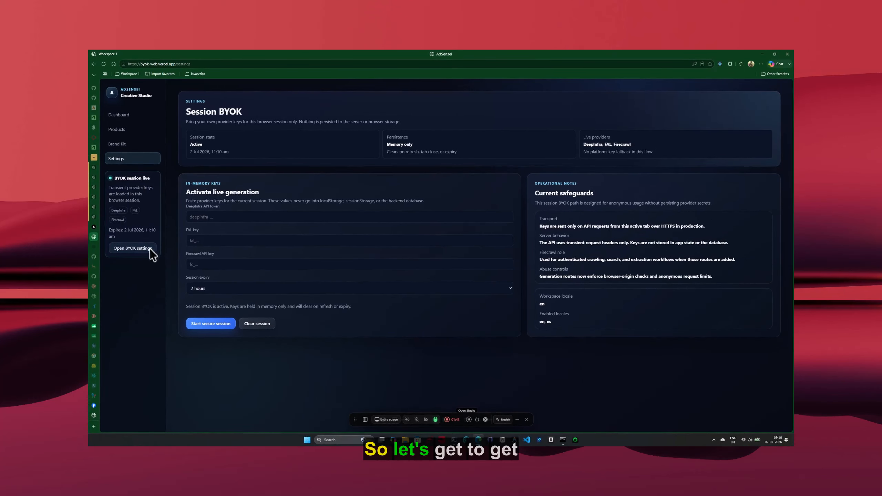
- Open the Dashboard and look over its Creative library section
left_click(124, 120)
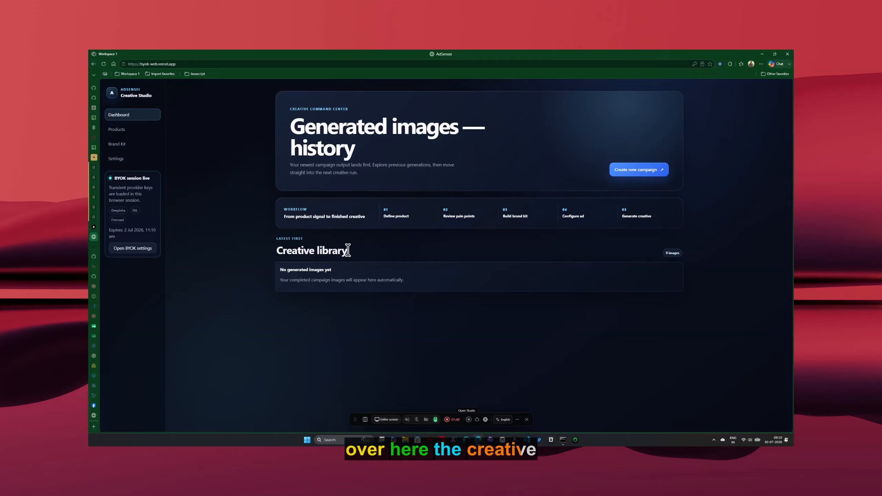
left_click_drag(347, 250, 282, 260)
left_click_drag(354, 253, 286, 258)
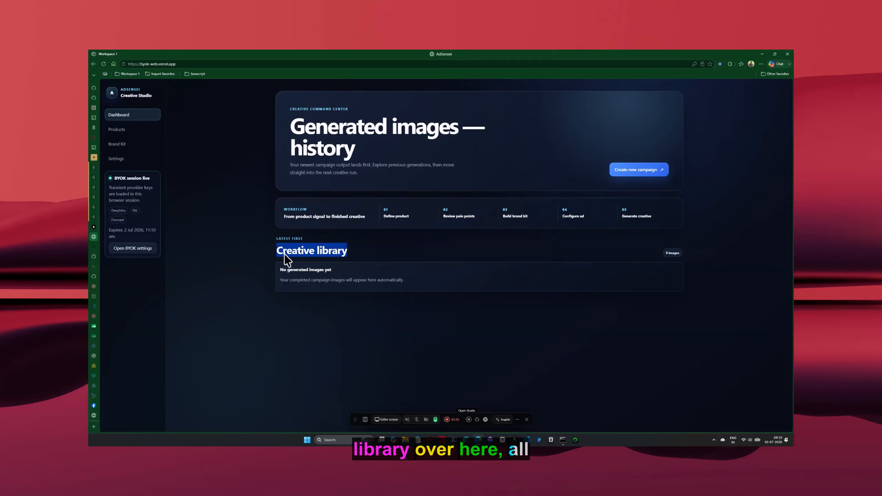
left_click(339, 312)
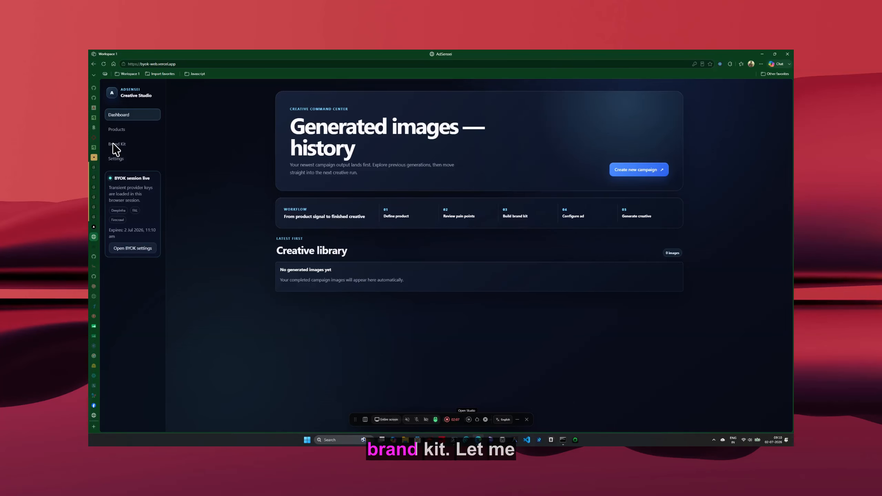
- Open the Brand Kit page, select the SmartPO kit and examine its editable brand settings
left_click(124, 149)
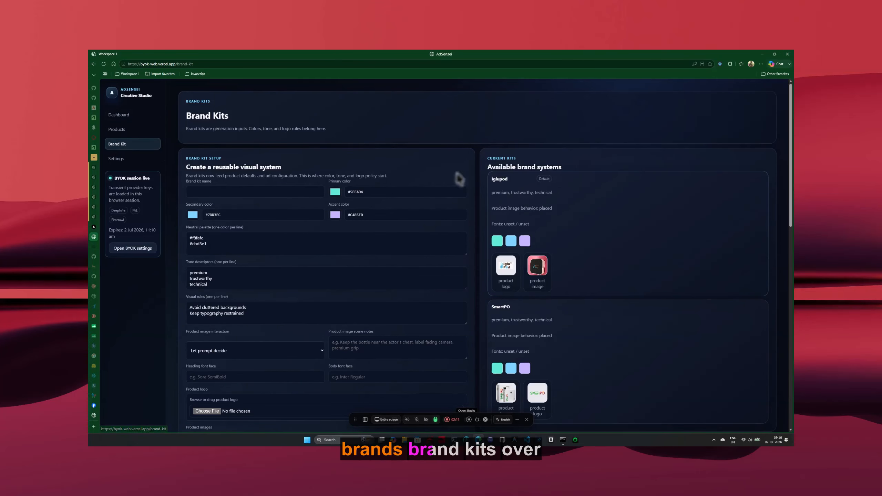
scroll(612, 298, "down", 3)
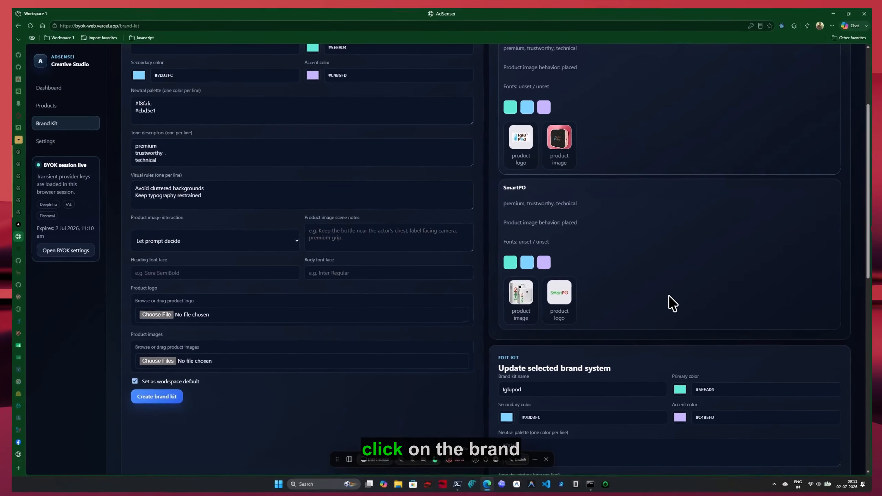
scroll(618, 278, "up", 3)
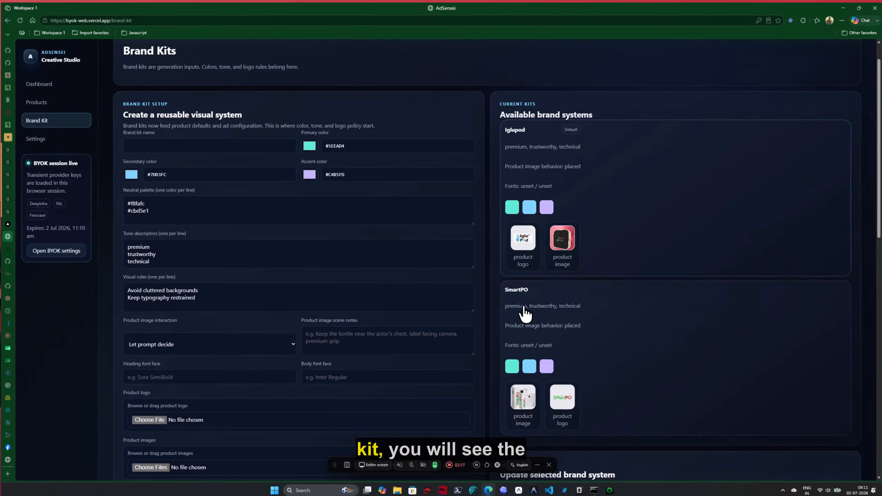
scroll(734, 316, "down", 5)
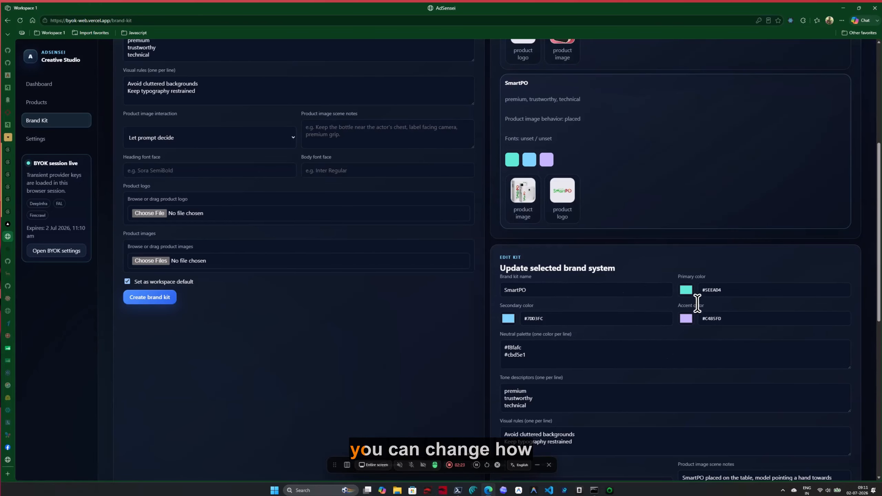
scroll(685, 365, "down", 3)
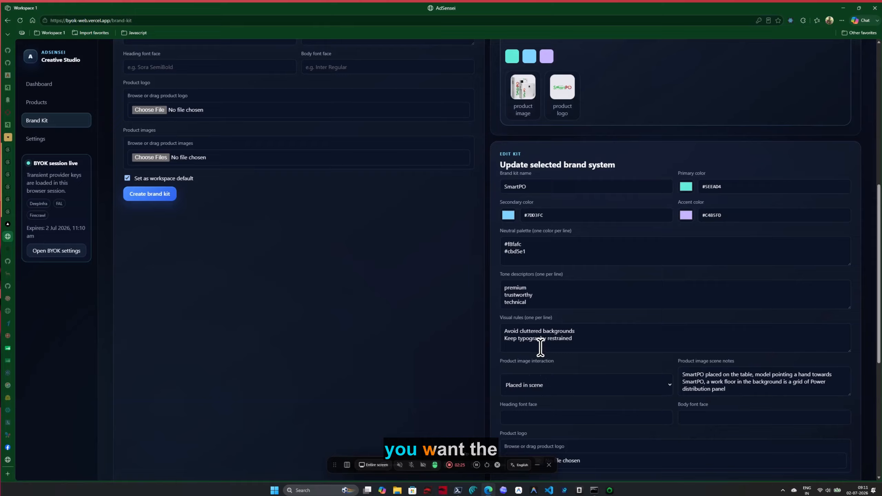
- Switch SmartPO's product image interaction to Actor holding product and back to Placed in scene
left_click(543, 383)
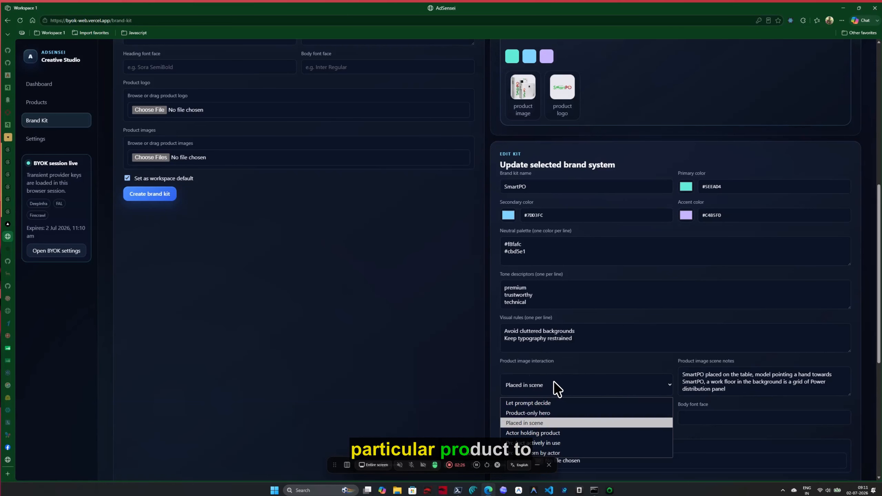
left_click(549, 434)
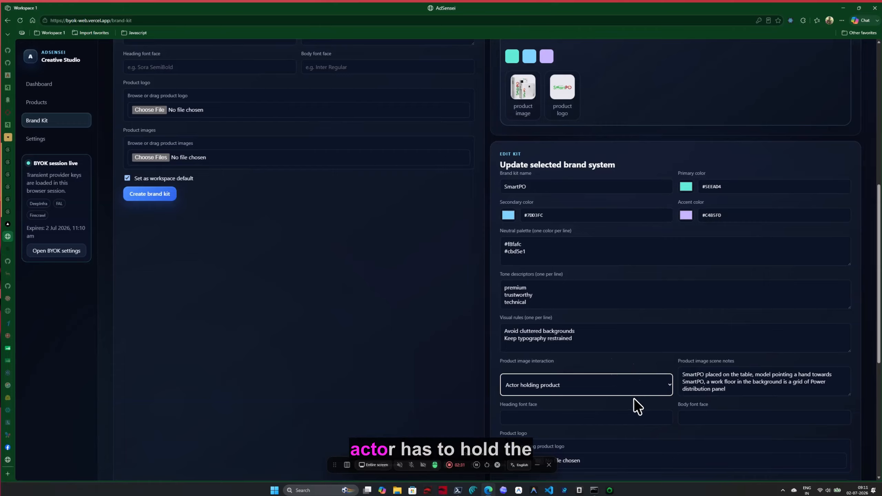
left_click(549, 383)
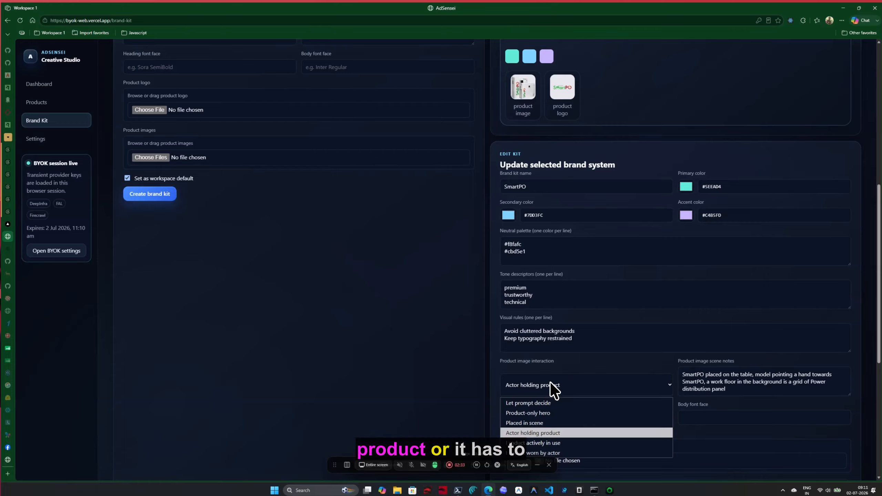
left_click(554, 421)
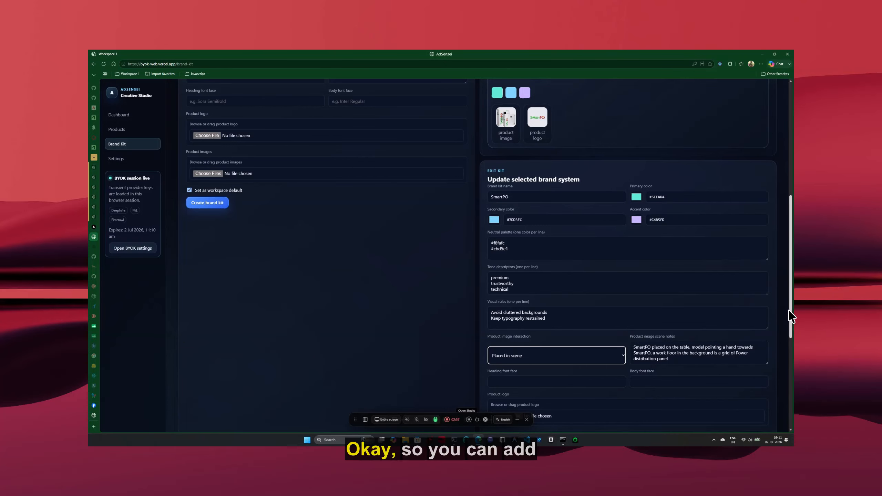
- Examine SmartPO's logo and product image uploads and the new brand kit form, including its product image interaction options
scroll(788, 315, "down", 2)
scroll(787, 355, "down", 3)
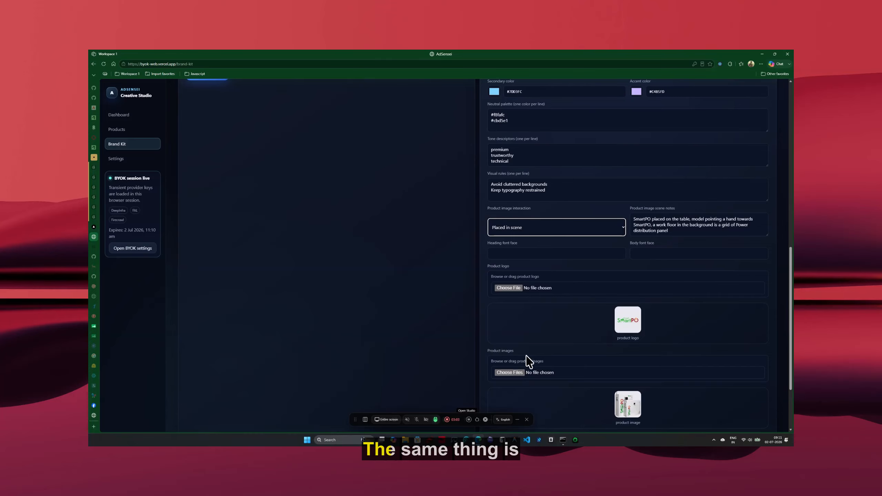
scroll(392, 271, "up", 13)
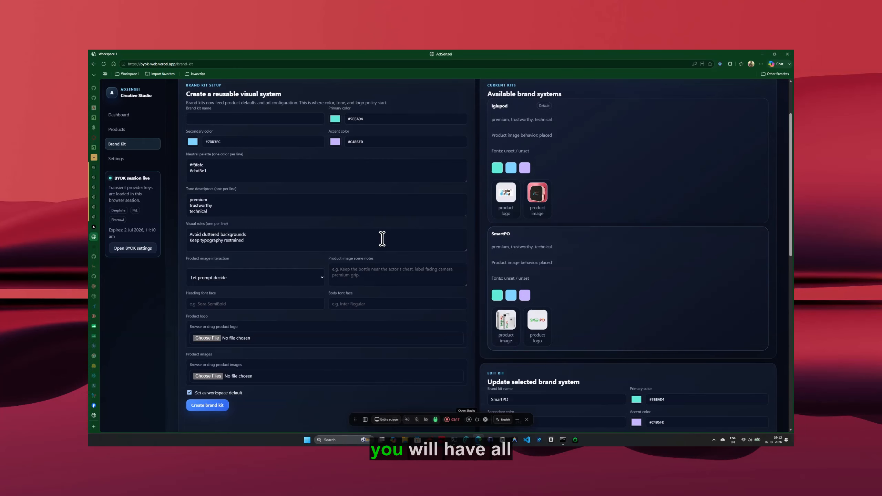
left_click(314, 278)
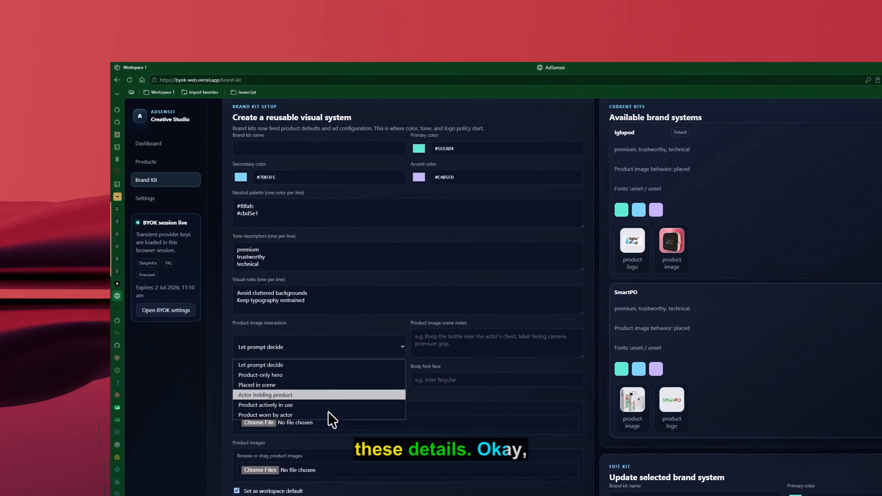
left_click(350, 485)
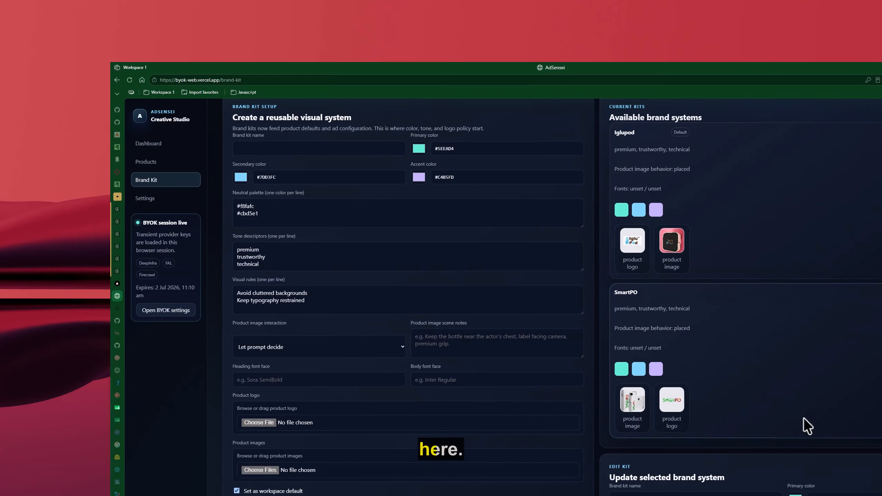
scroll(830, 452, "down", 4)
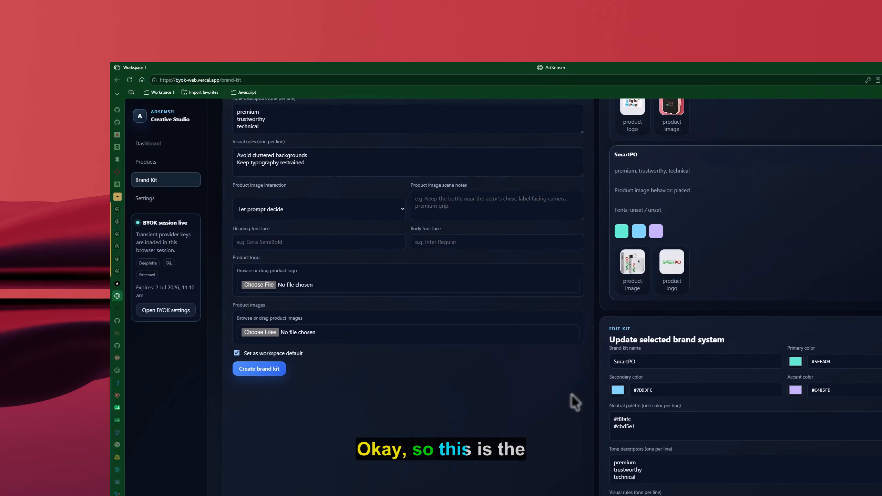
scroll(427, 427, "up", 7)
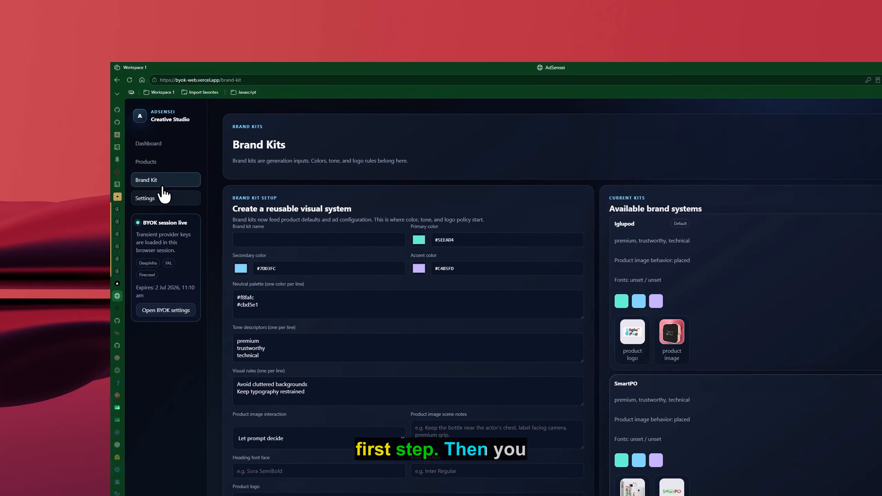
- Open the Products page and examine the new product form's category, source locale and default brand kit options
left_click(152, 168)
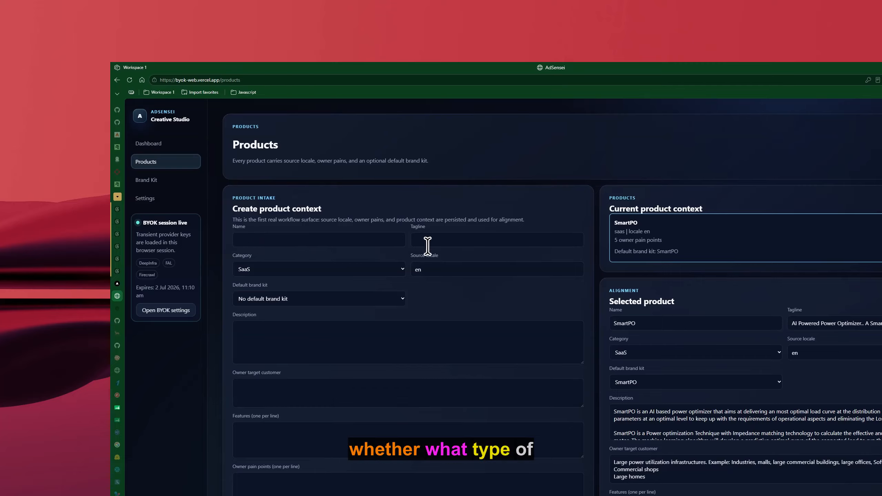
left_click(316, 267)
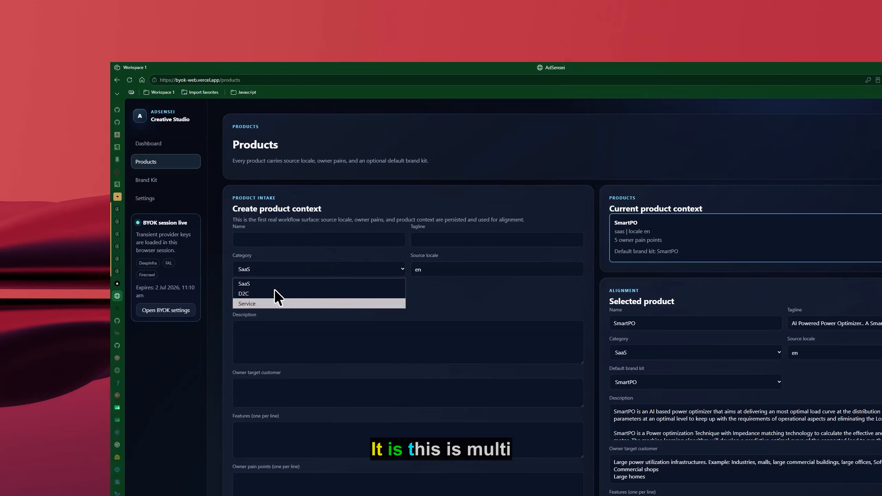
left_click(444, 270)
left_click_drag(445, 270, 413, 269)
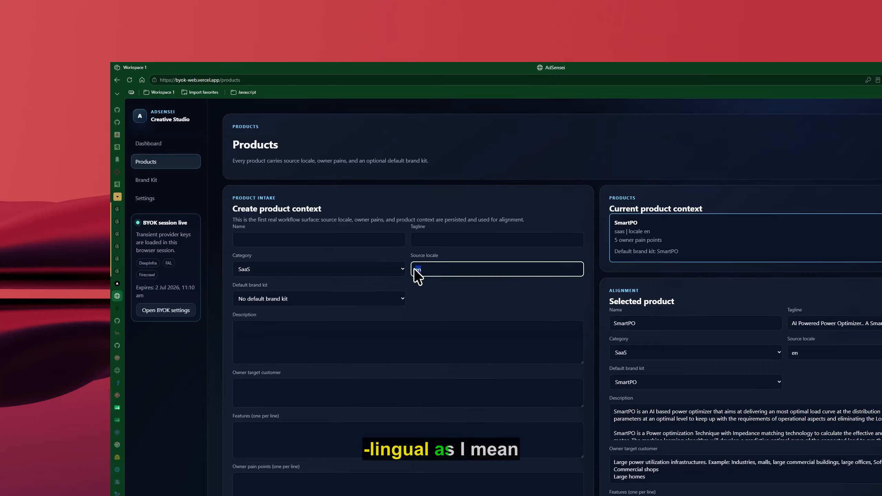
left_click(457, 300)
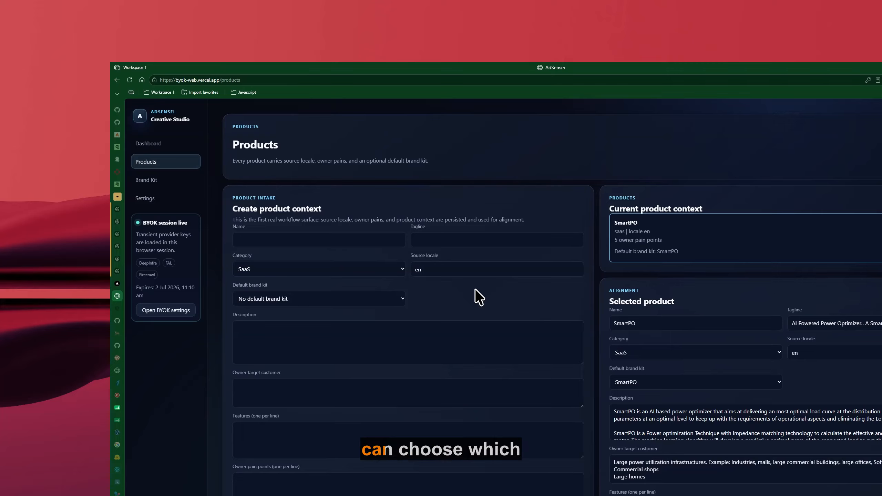
left_click(333, 297)
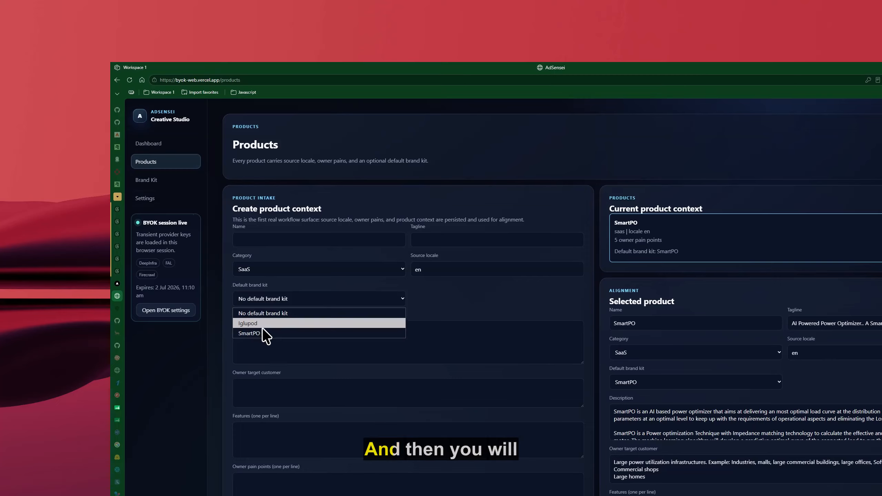
- Look through the new product form's description, owner target customer, features and owner pain points fields
left_click(325, 307)
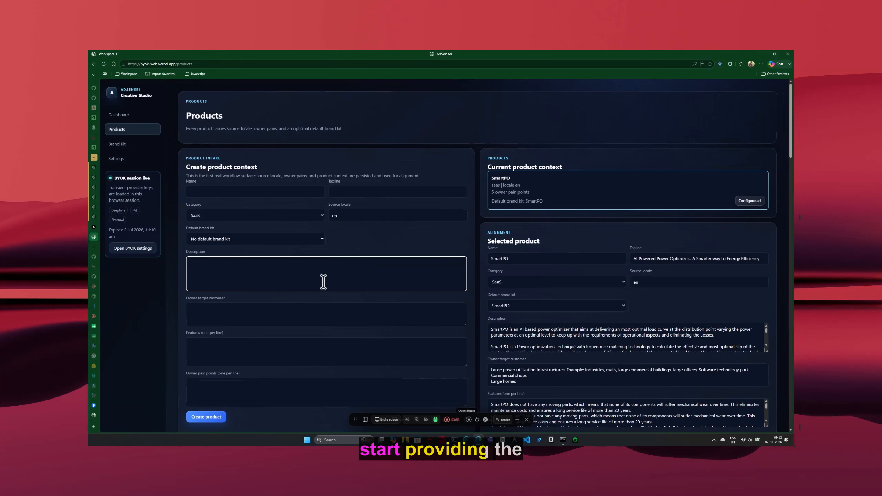
left_click(260, 315)
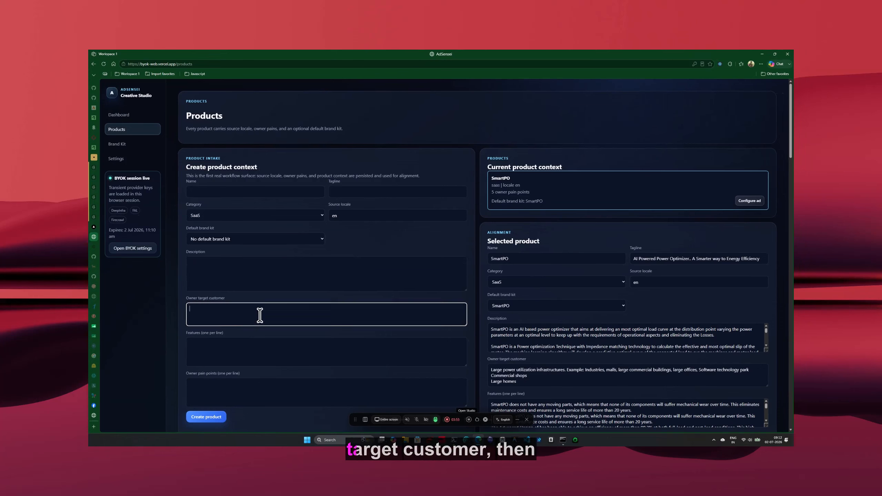
left_click(257, 342)
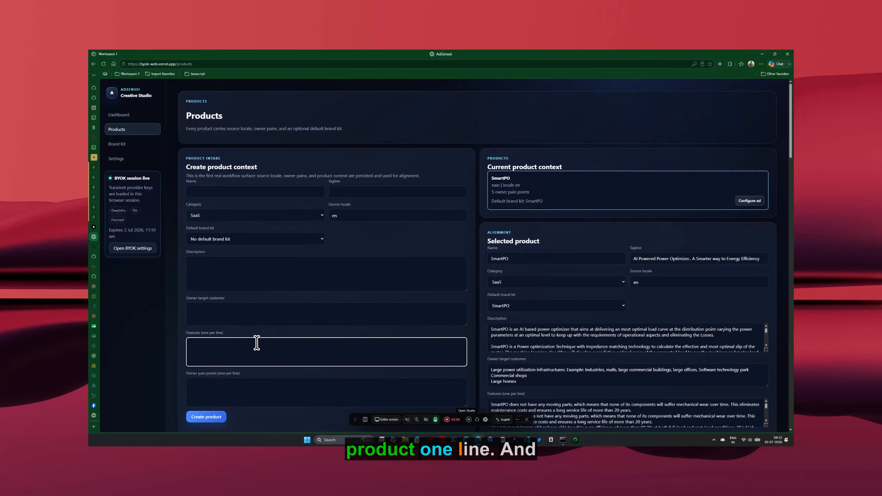
left_click(250, 389)
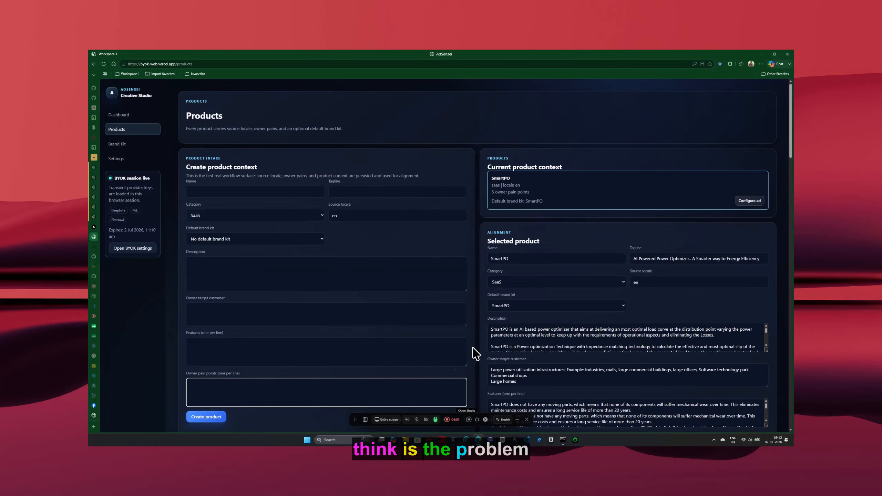
- Examine the selected SmartPO product's editable details, including its description, target customer, features and pain points
scroll(475, 350, "down", 1)
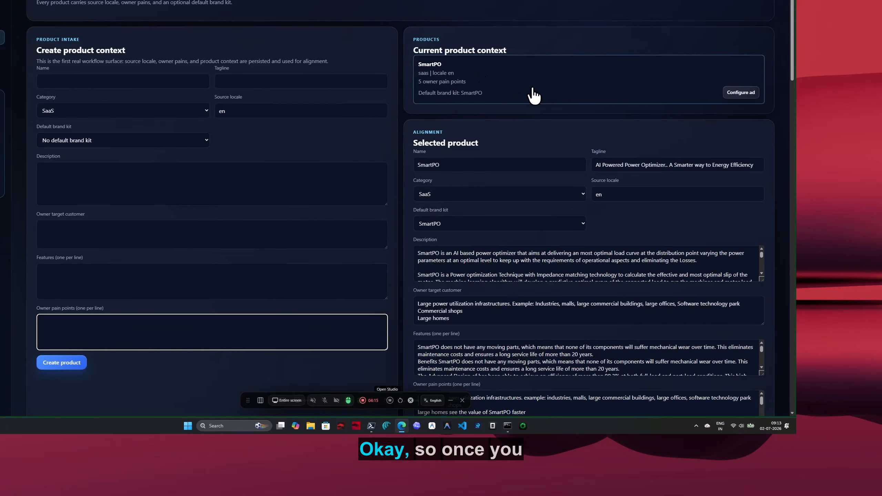
scroll(588, 101, "up", 1)
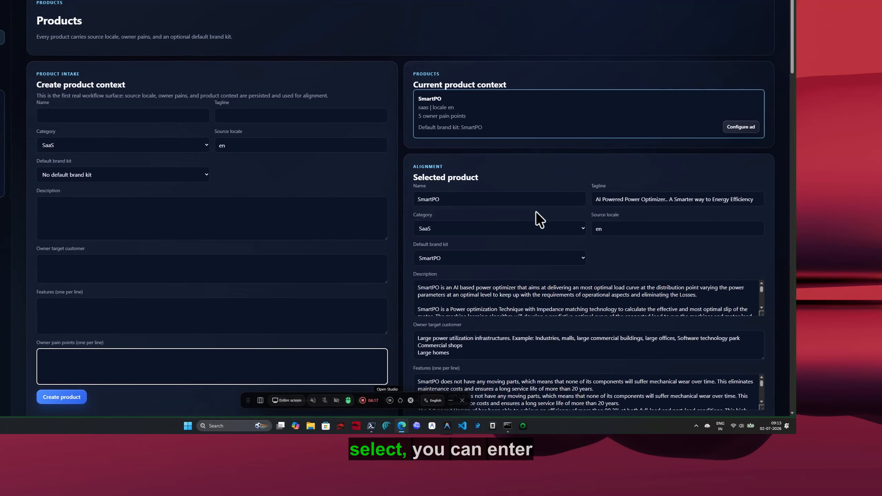
scroll(517, 213, "down", 2)
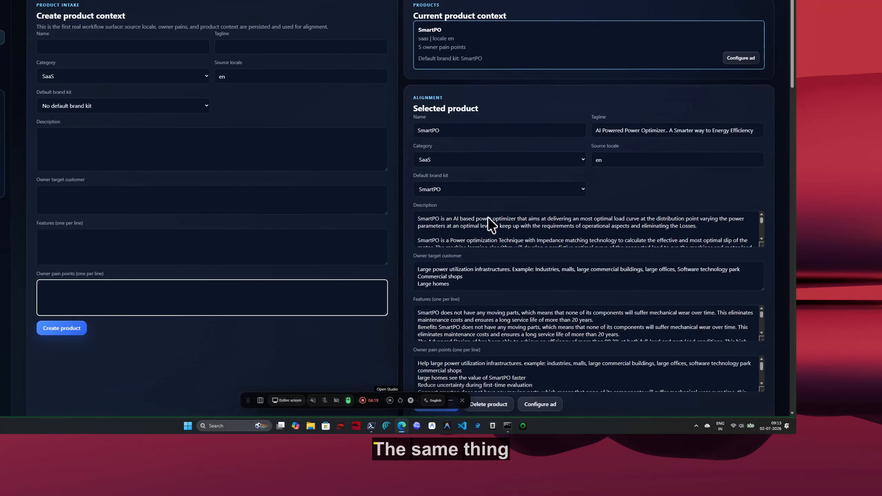
scroll(519, 241, "down", 1)
scroll(521, 244, "down", 1)
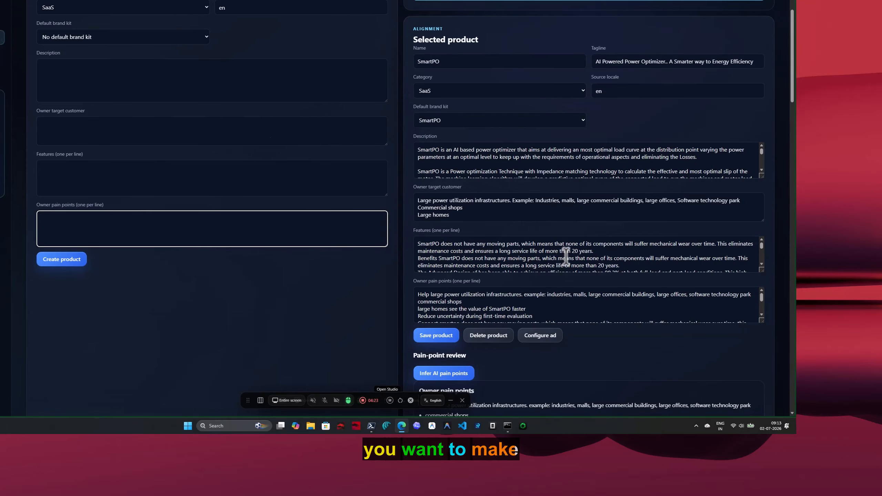
left_click(632, 257)
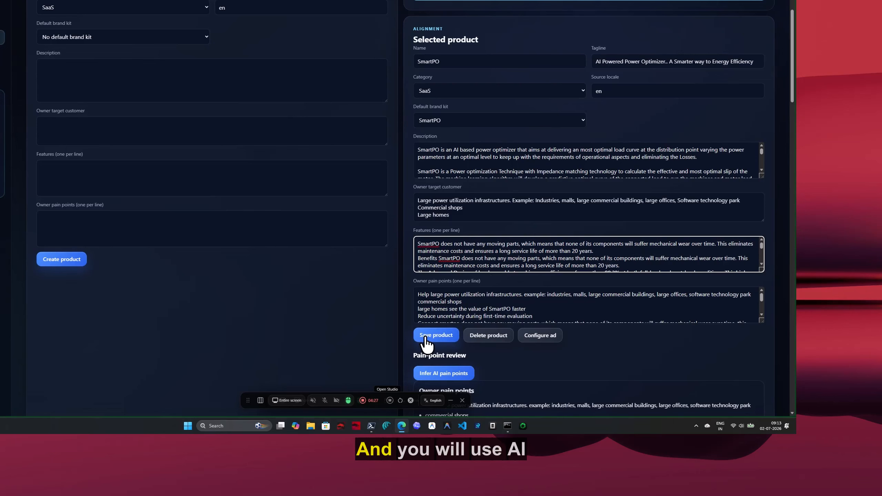
scroll(626, 339, "down", 2)
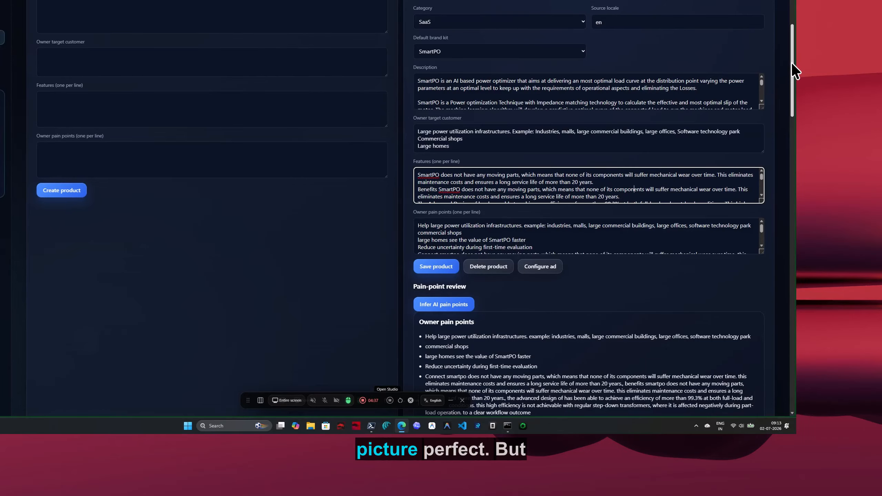
- Review SmartPO's owner and AI pain points, research evidence and approved pain points
left_click_drag(792, 63, 793, 107)
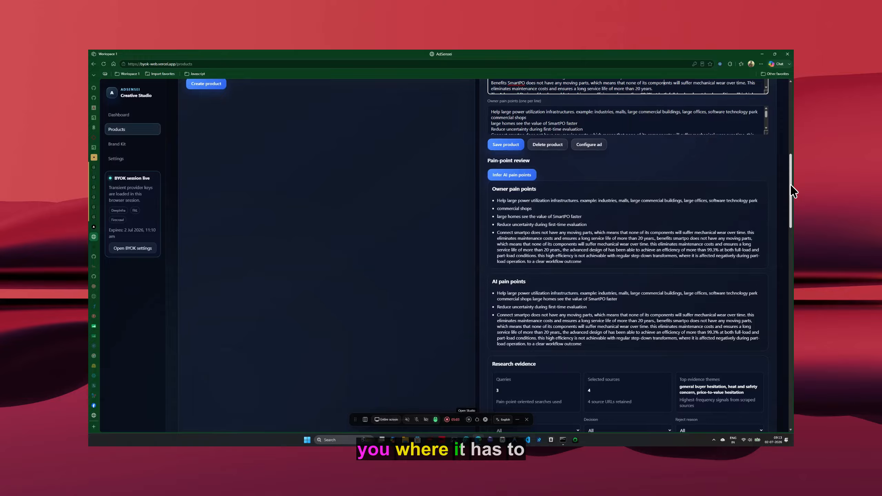
scroll(792, 191, "down", 3)
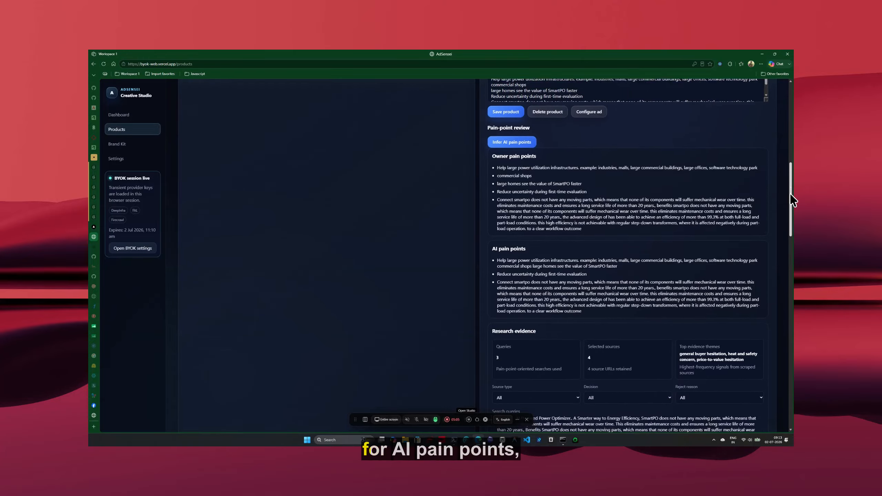
scroll(793, 191, "up", 1)
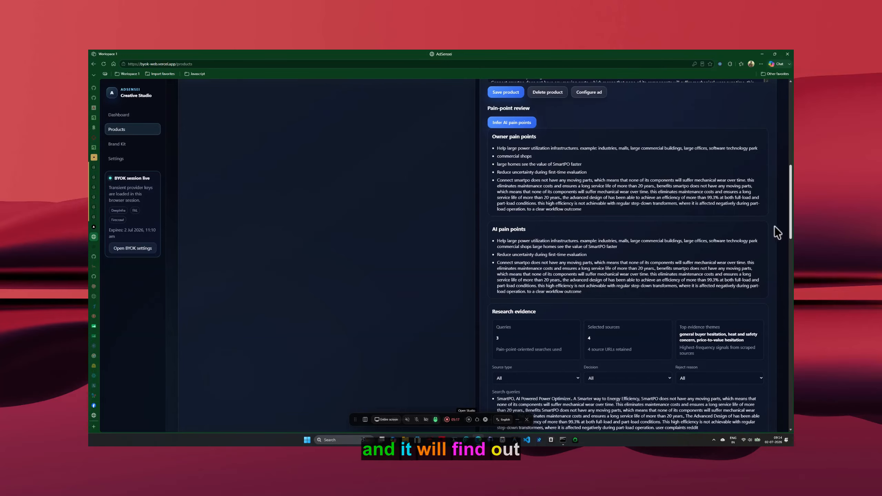
scroll(789, 211, "down", 6)
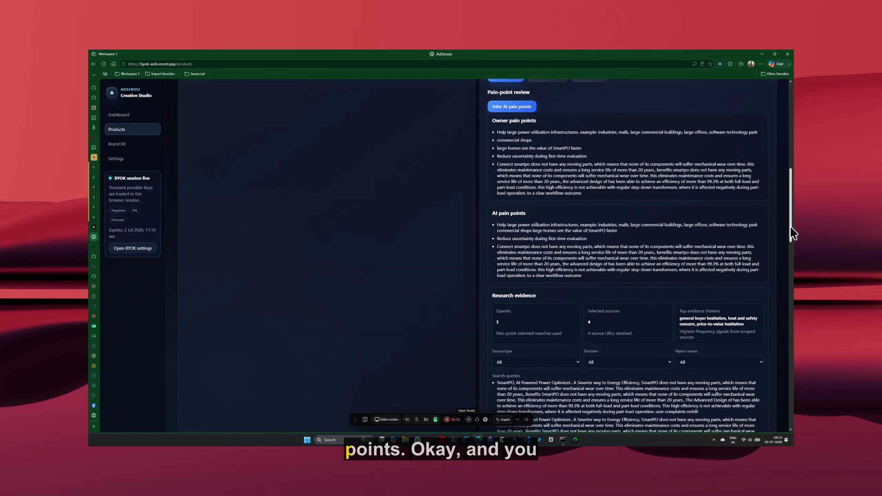
left_click_drag(795, 276, 793, 450)
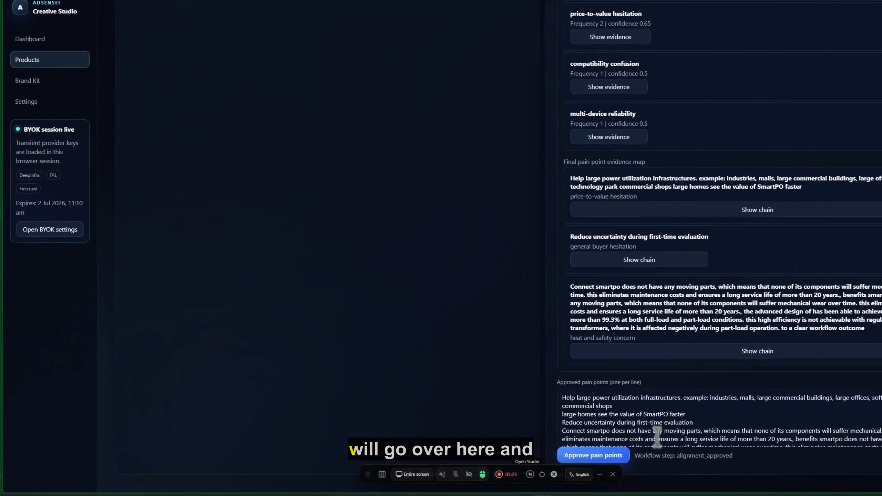
scroll(729, 243, "up", 20)
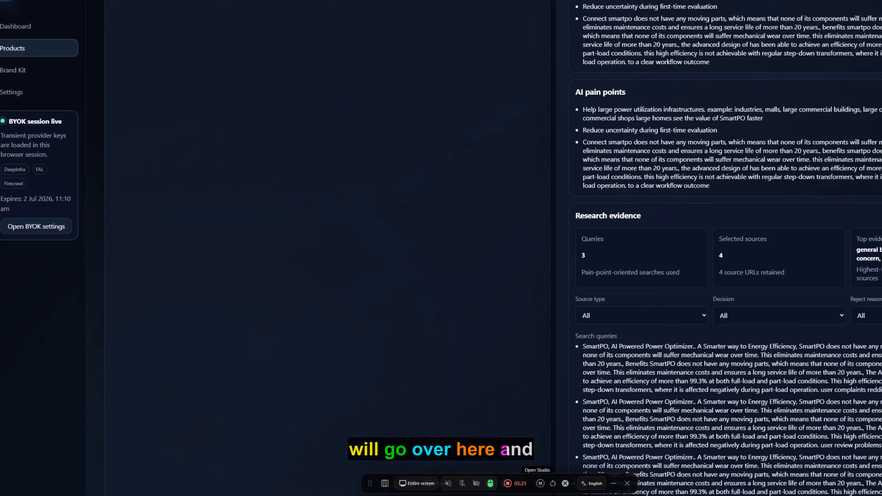
- Open SmartPO's ad configuration and examine the draft brief's brand kit, format and orientation options
scroll(729, 244, "up", 12)
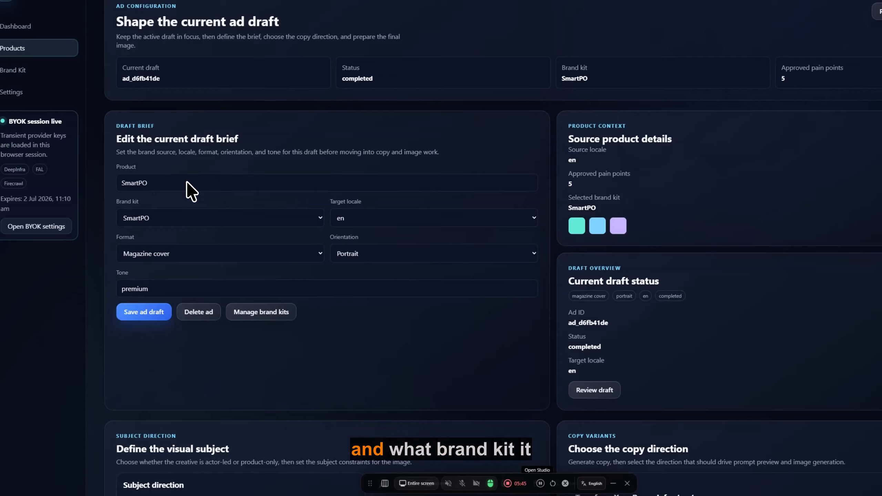
left_click(183, 217)
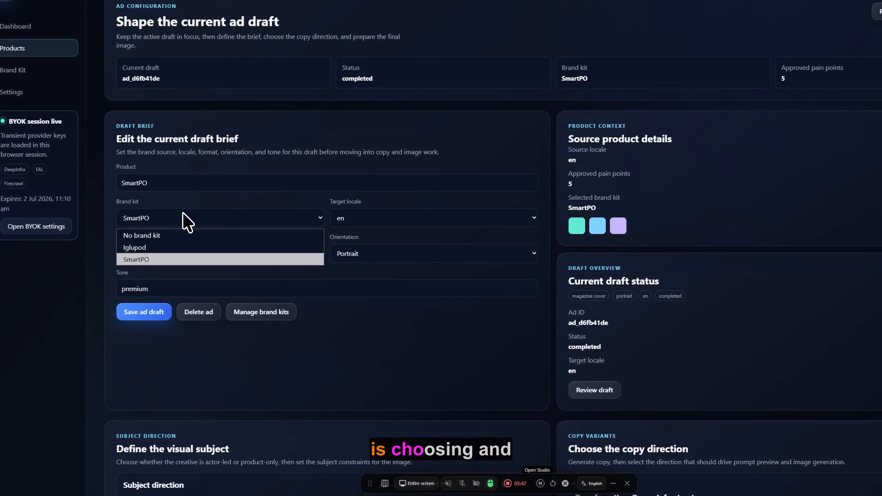
left_click(196, 219)
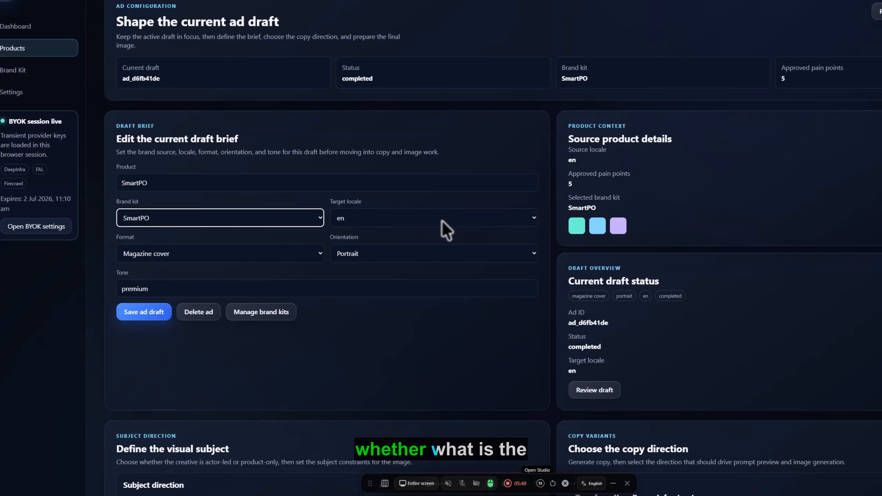
left_click(190, 250)
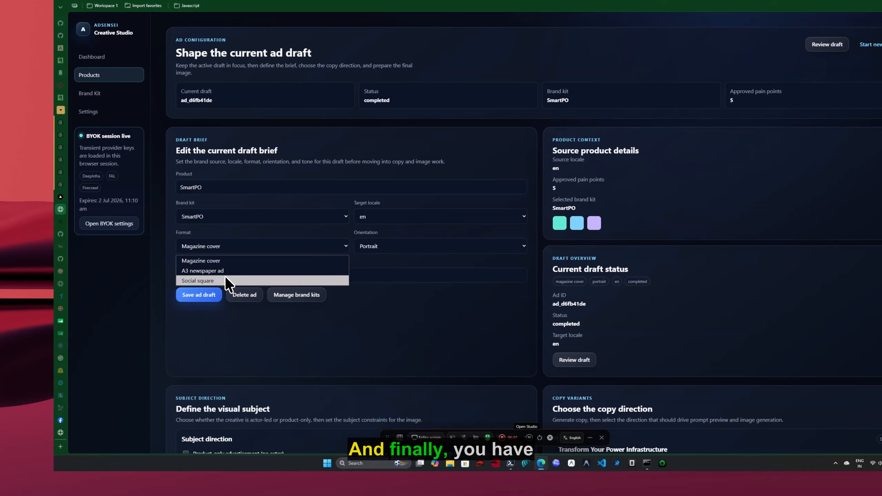
left_click(378, 302)
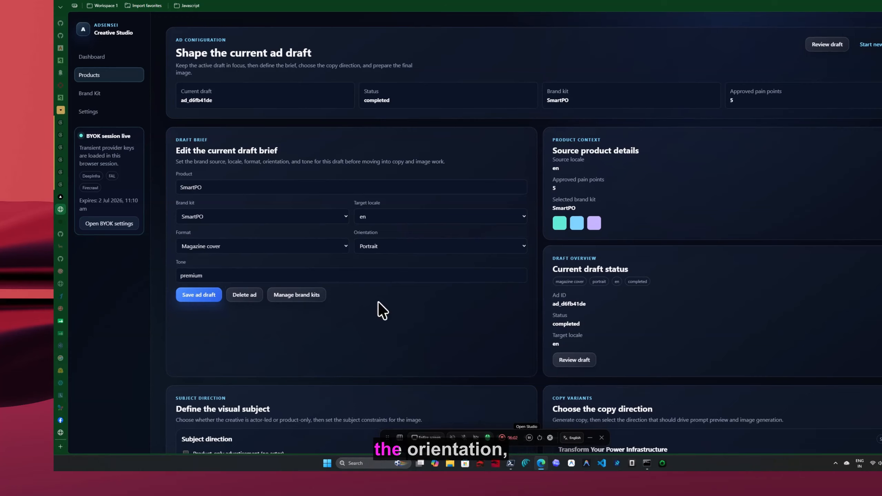
left_click(431, 240)
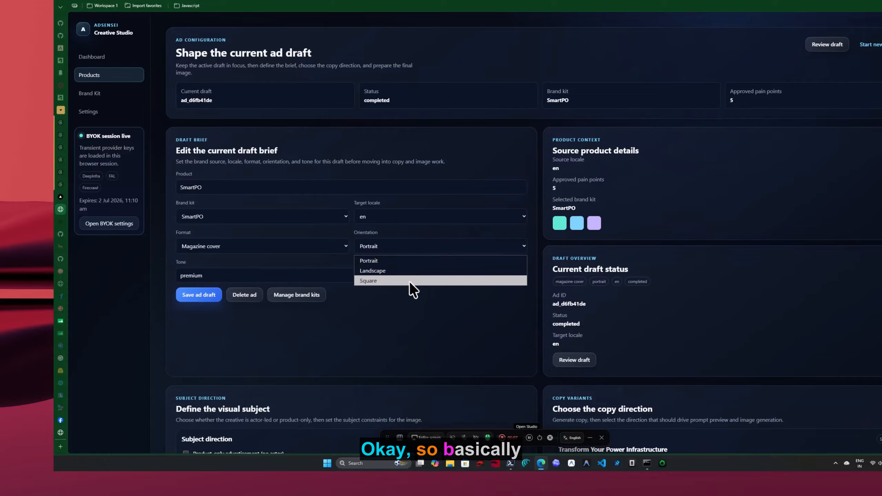
left_click(405, 318)
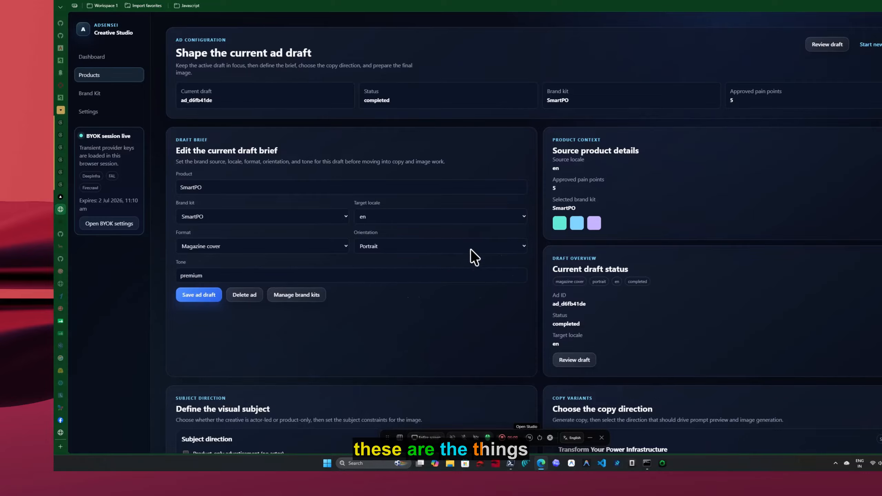
- Try to upload A_photograph_of_Create_a_portr (5).jpeg as the actor reference image for the visual subject and check the image size requirement
scroll(471, 249, "down", 2)
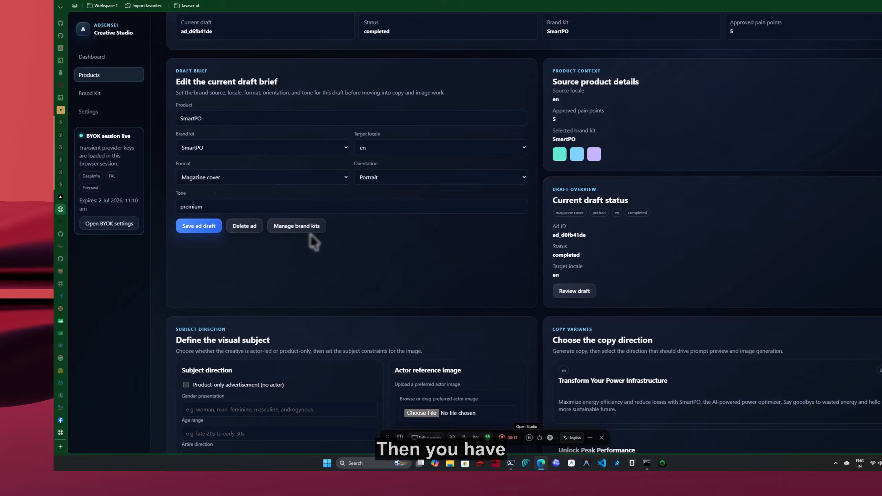
scroll(453, 247, "down", 1)
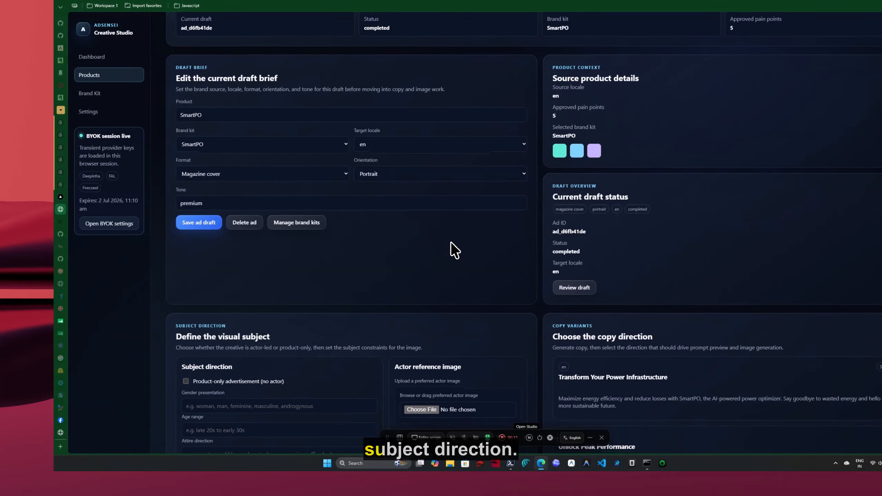
scroll(453, 249, "down", 4)
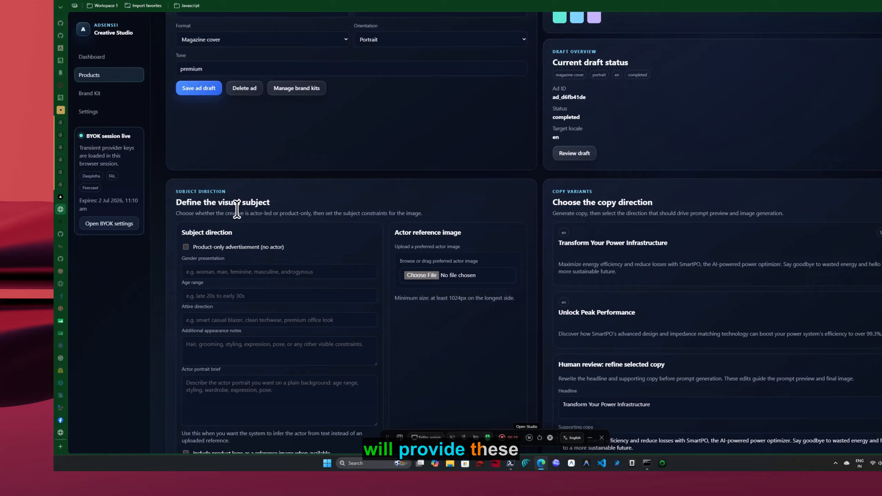
left_click(429, 276)
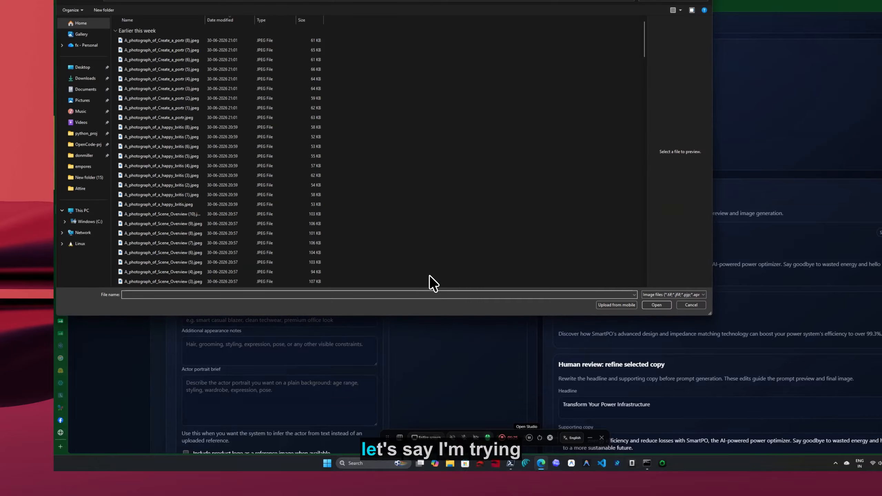
left_click(169, 69)
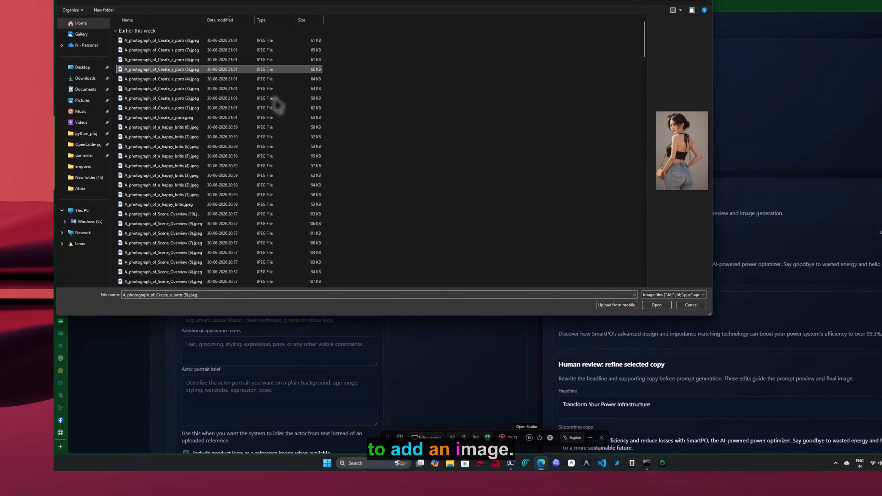
left_click(649, 305)
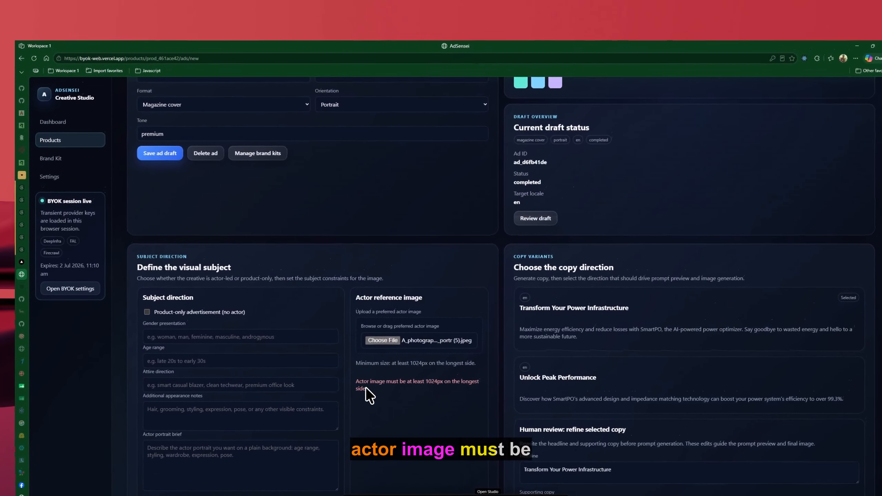
left_click_drag(368, 387, 353, 380)
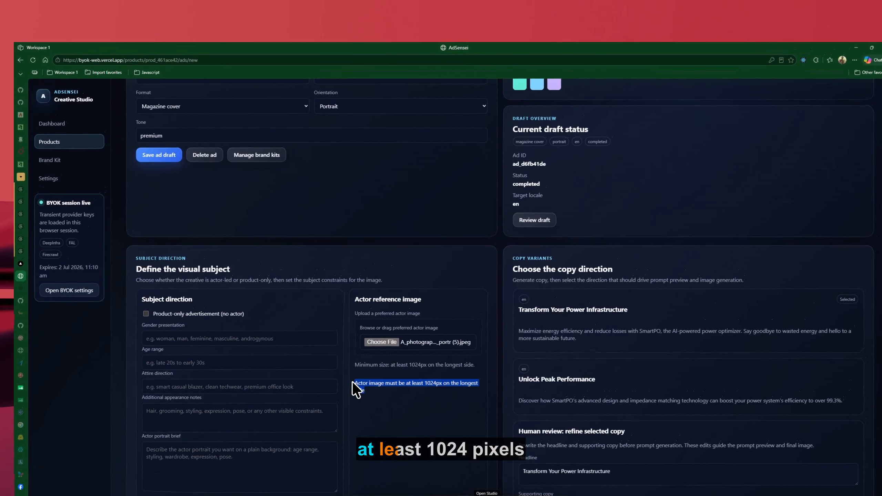
- Replace the actor reference image with omnihuman_v15_input_image.png from the donmiller folder in Downloads
left_click(412, 394)
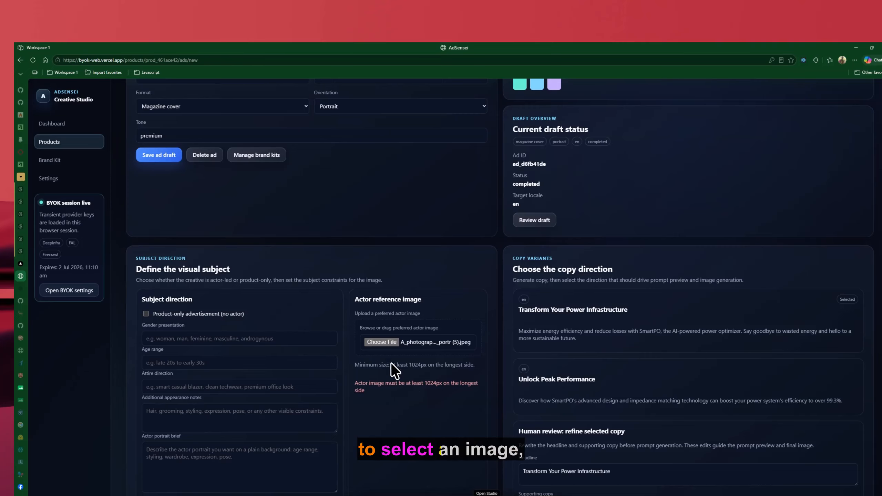
left_click(382, 341)
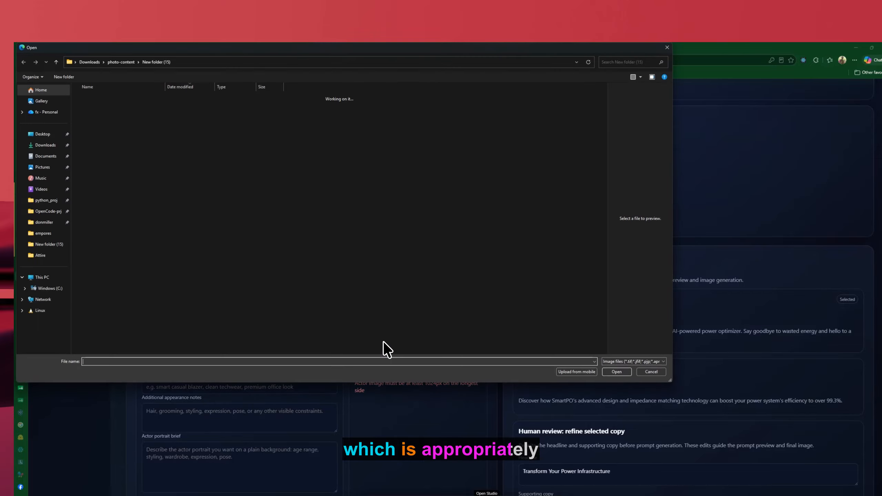
left_click(89, 62)
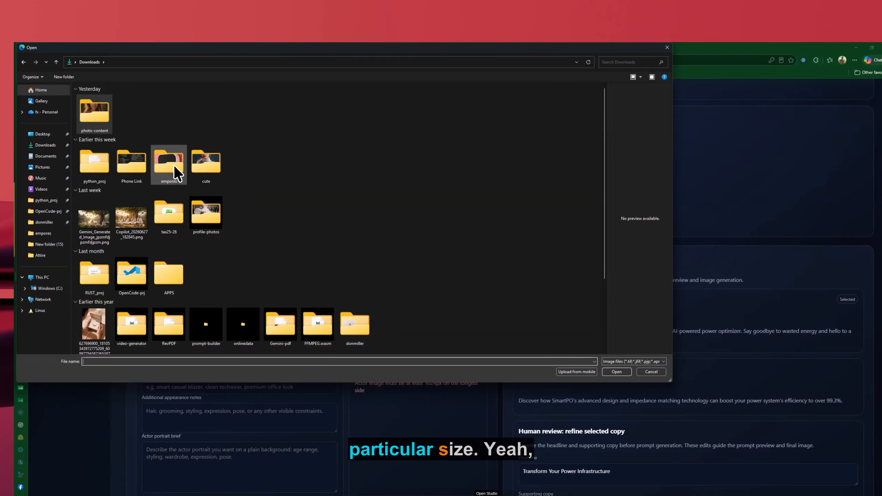
scroll(441, 257, "down", 2)
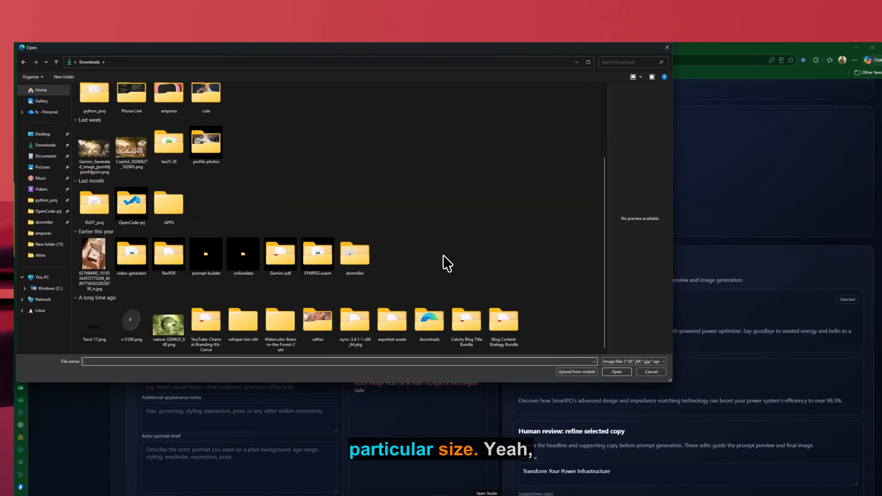
double_click(364, 255)
scroll(347, 225, "down", 3)
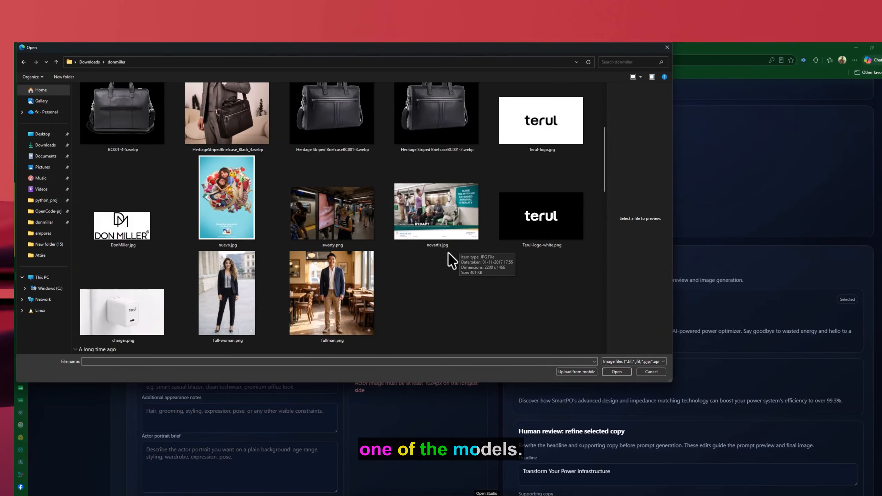
left_click(226, 289)
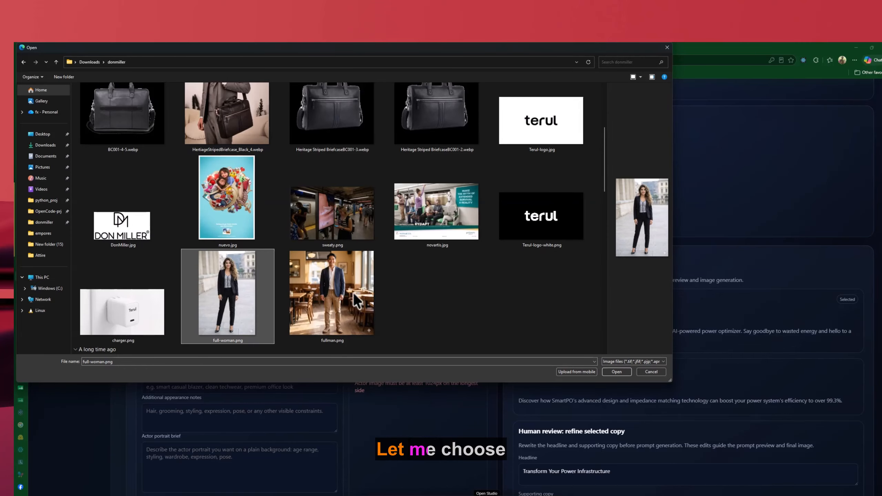
scroll(402, 289, "down", 5)
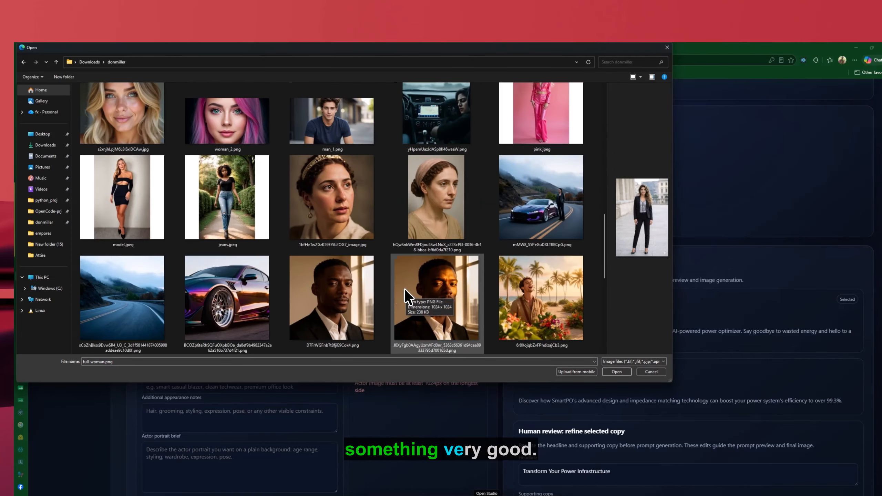
scroll(407, 288, "down", 2)
scroll(409, 286, "down", 2)
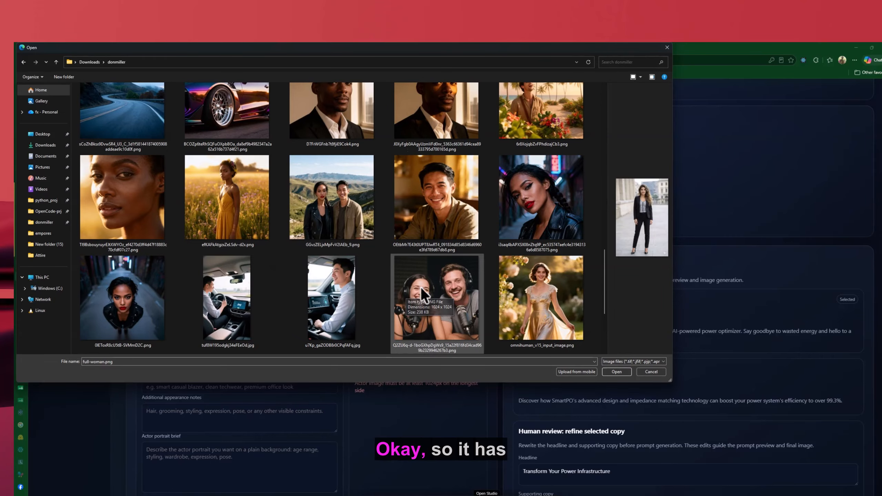
left_click(553, 278)
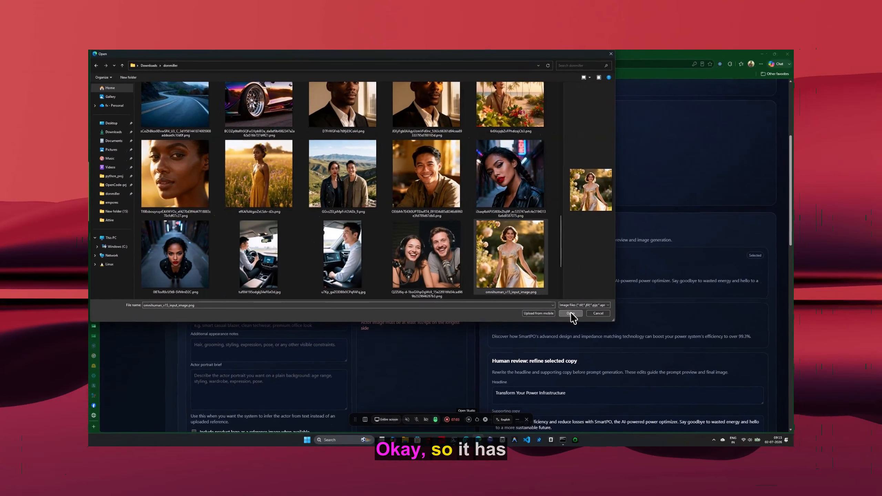
left_click(571, 315)
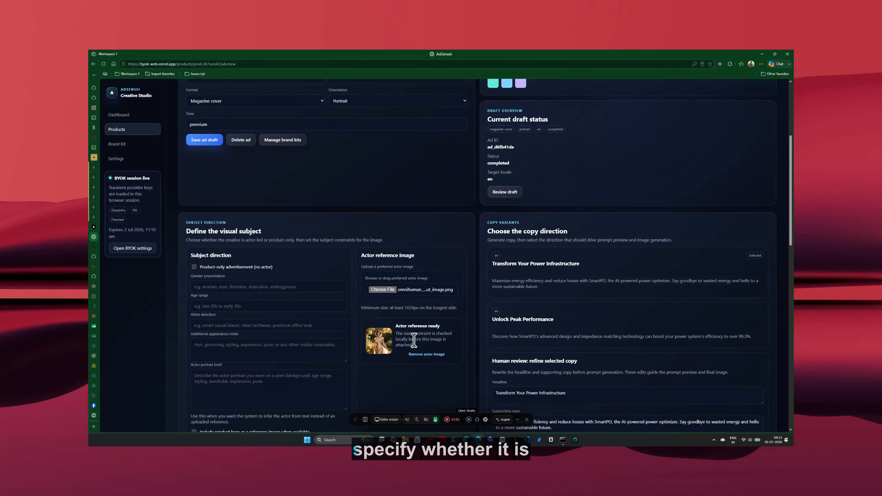
- Set the visual subject's gender presentation to woman and the age range to 20s
left_click(218, 286)
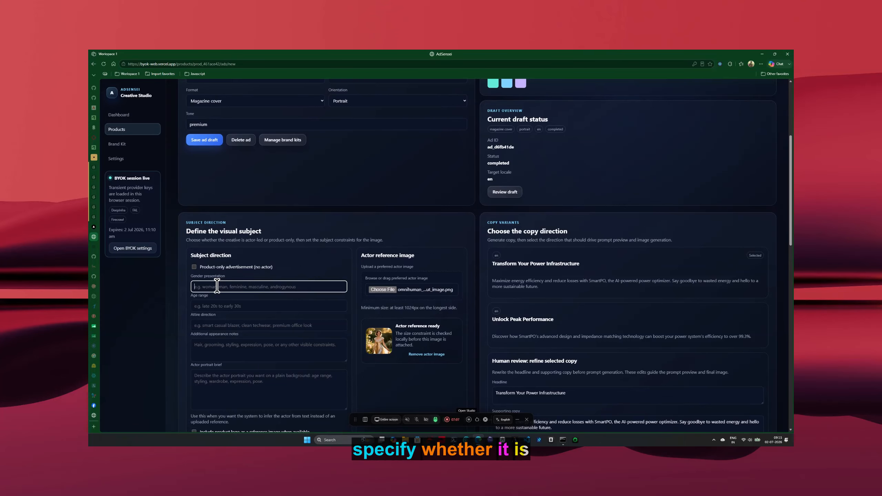
type("wom")
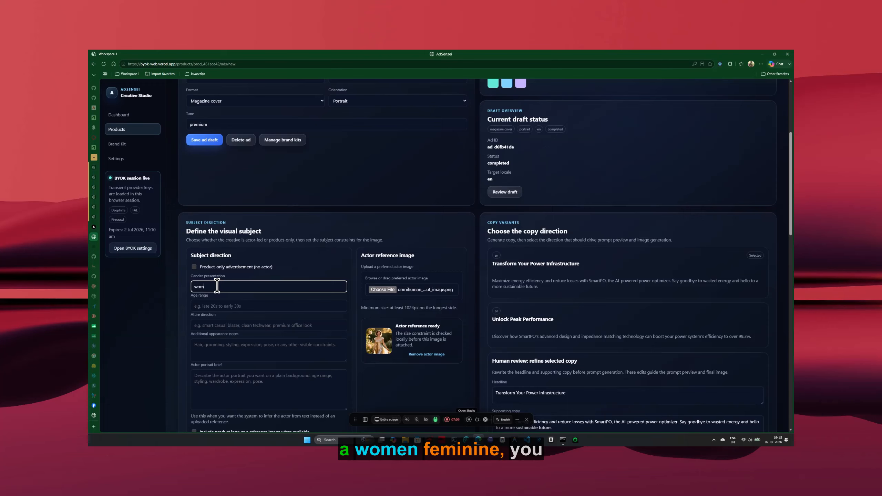
type("an")
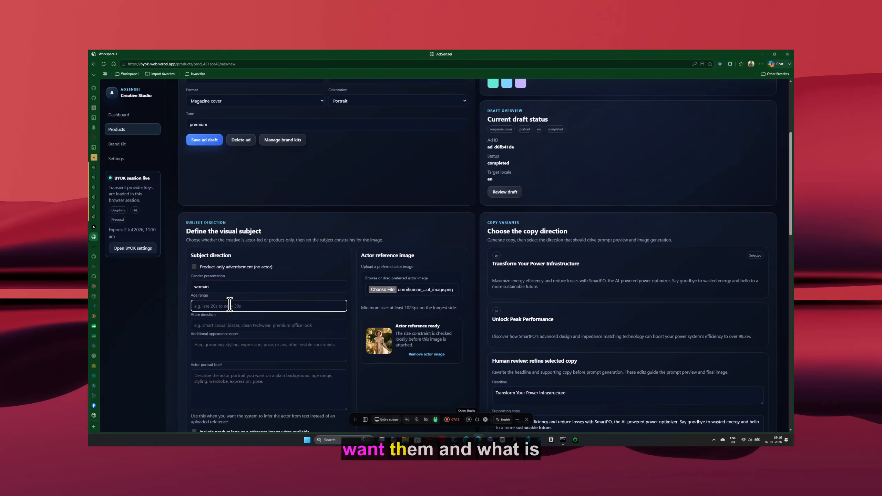
type("s")
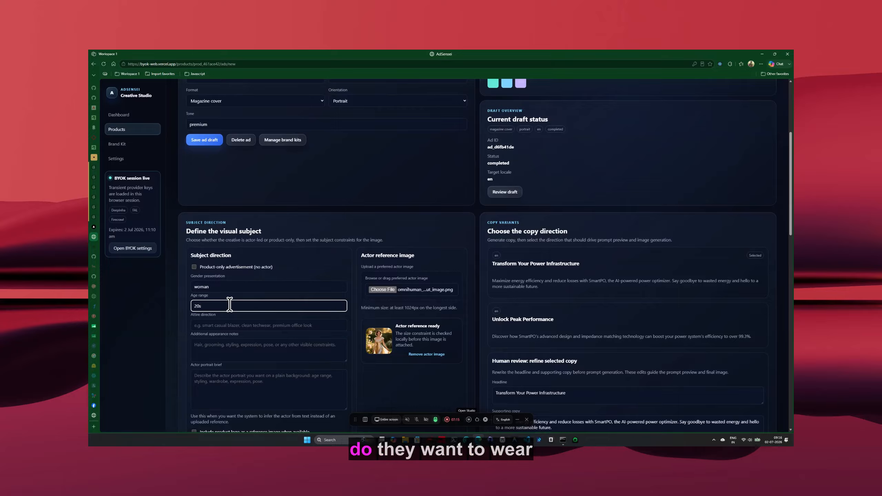
- Set the visual subject's attire direction to "electrical safety attire"
left_click(253, 324)
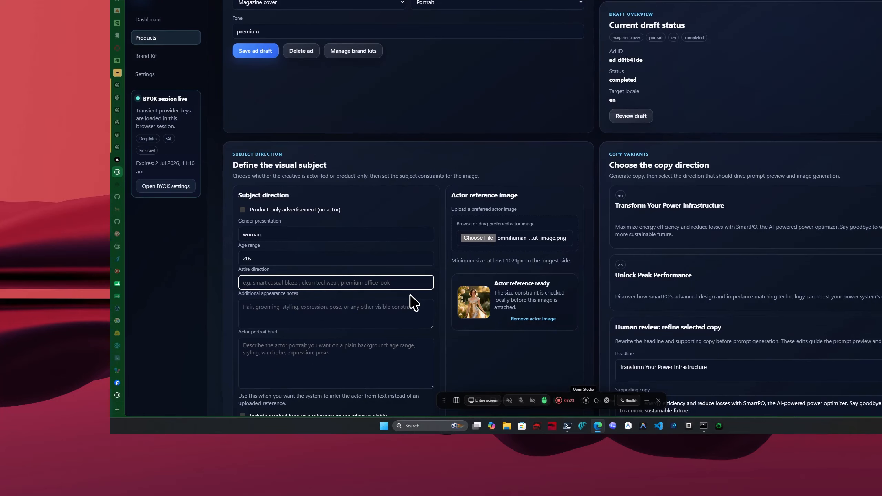
type("electrical")
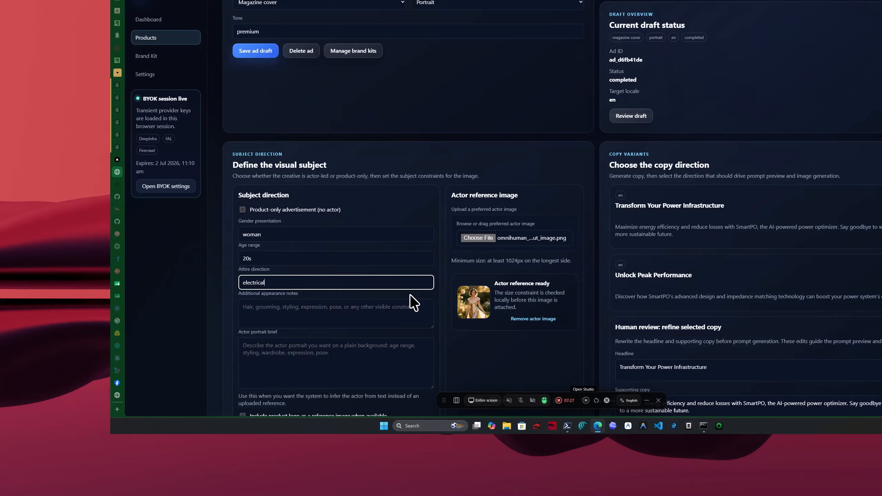
type(" safety attire")
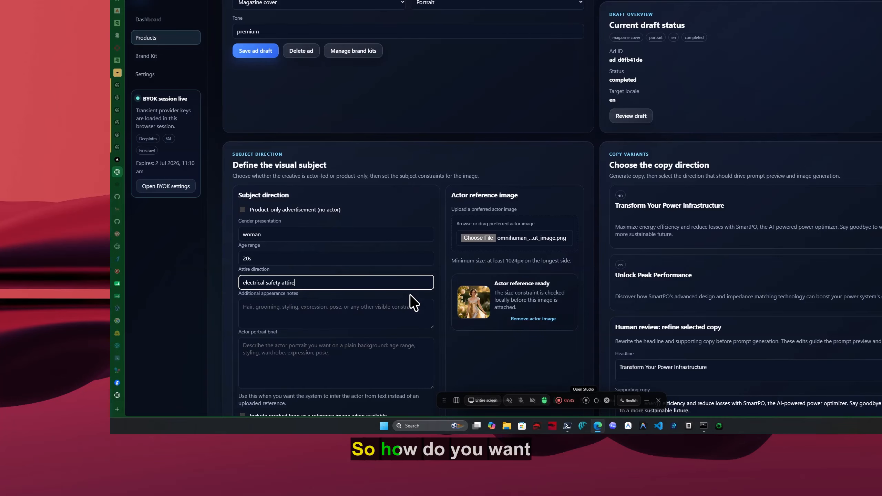
- Enter "pointing hand at smartPO while standing next to it." as the subject's additional appearance notes
left_click(323, 307)
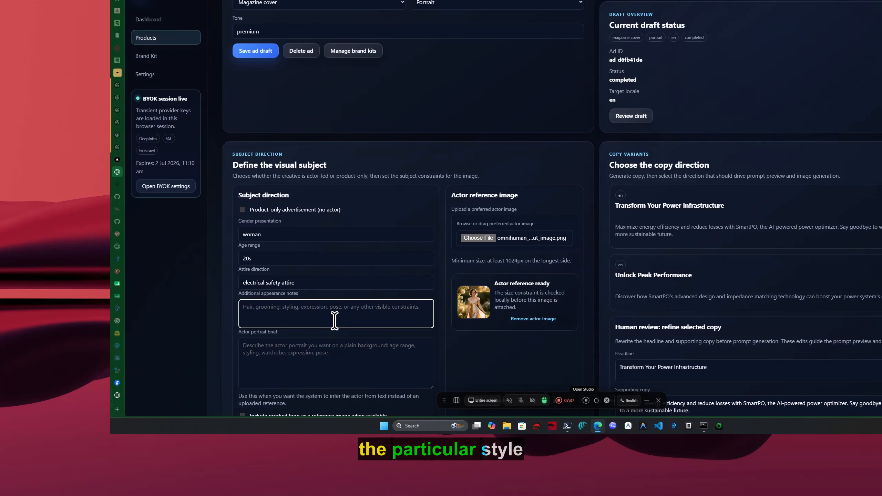
scroll(350, 313, "down", 3)
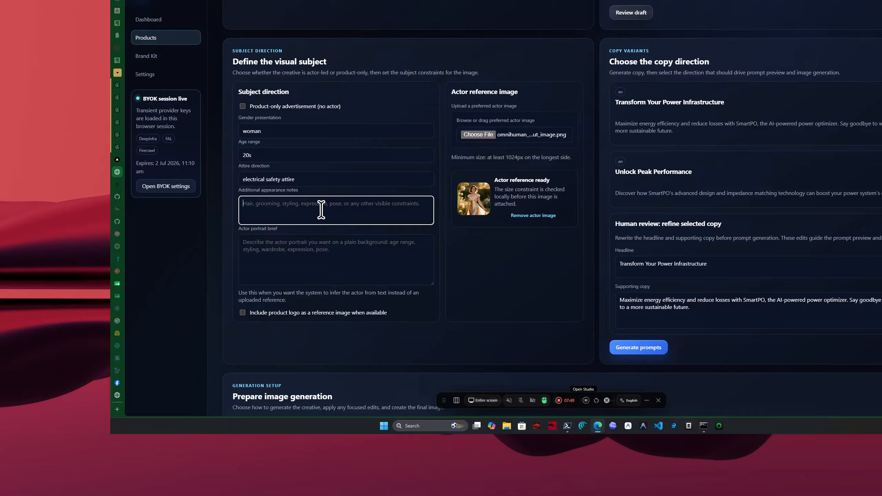
type("oiunt")
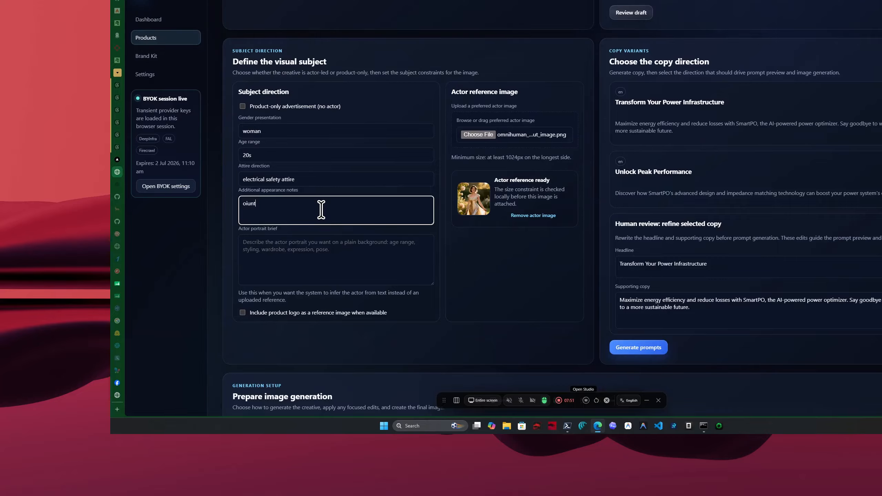
key("BackSpace")
key("BackSpace")
type("pointi")
type("ng hand at")
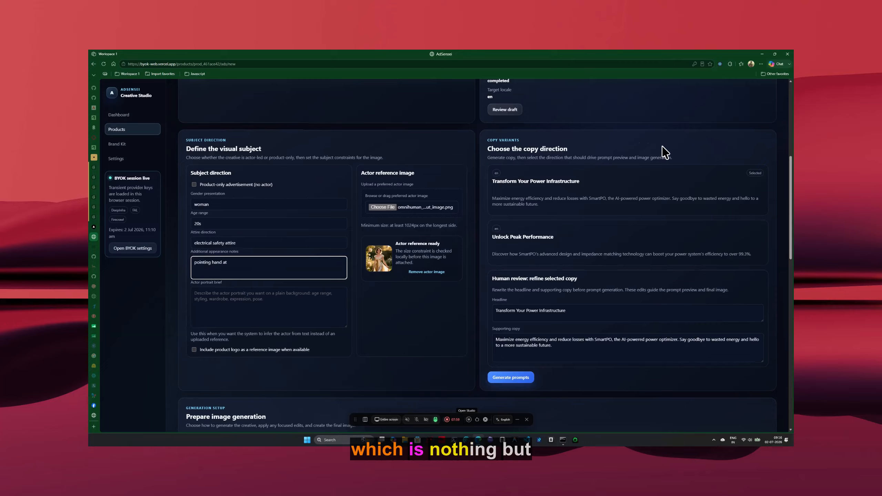
scroll(672, 154, "up", 4)
scroll(674, 156, "up", 1)
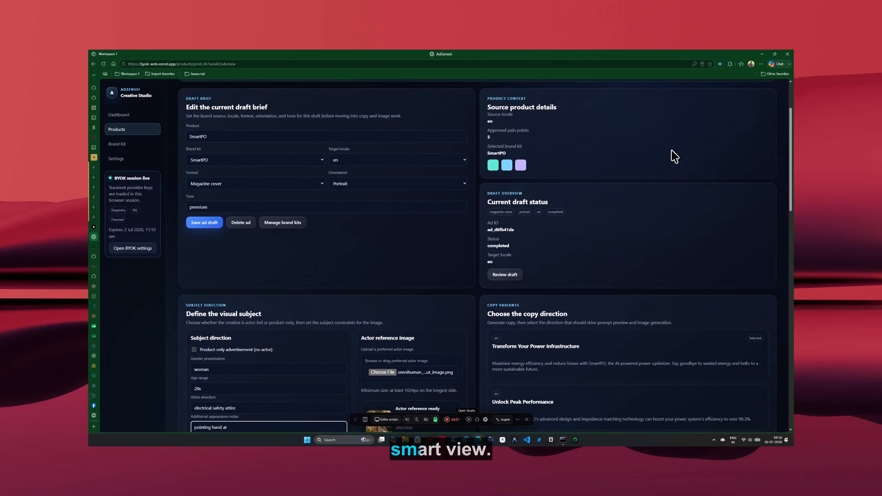
scroll(674, 154, "up", 3)
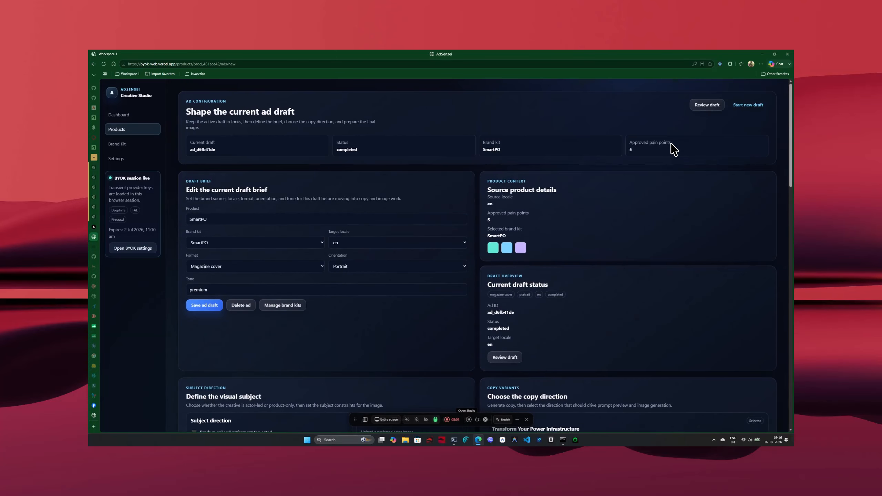
scroll(673, 153, "down", 5)
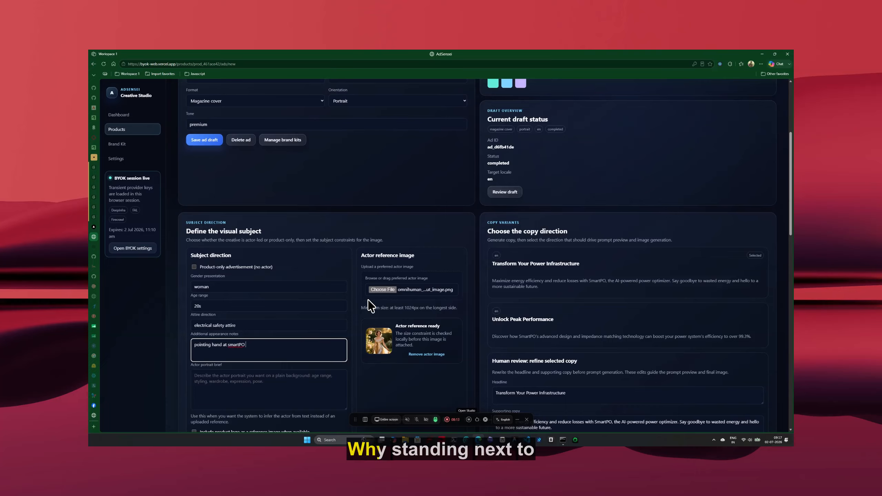
type("while s")
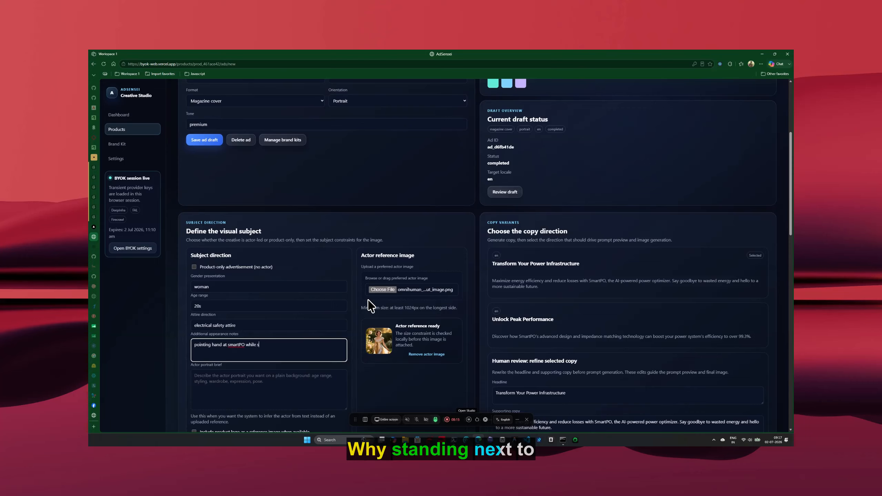
type("tanding next to it.")
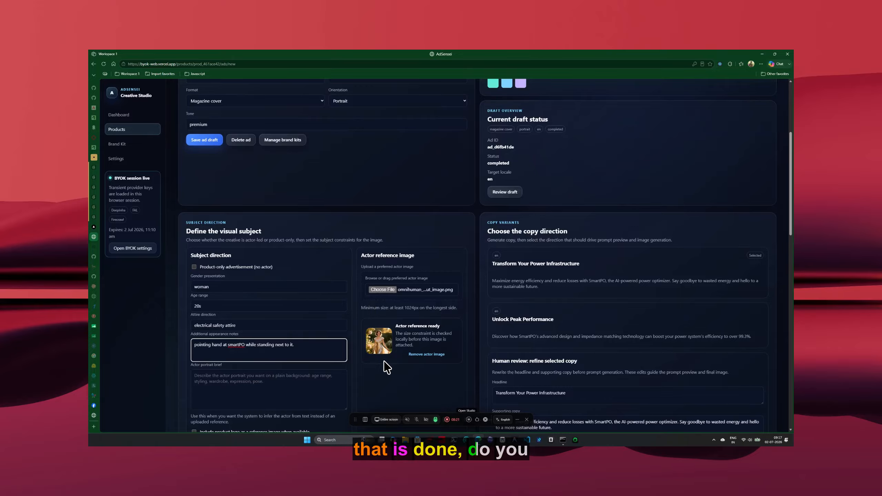
- Include the product logo as a reference image in the subject direction
scroll(423, 371, "down", 3)
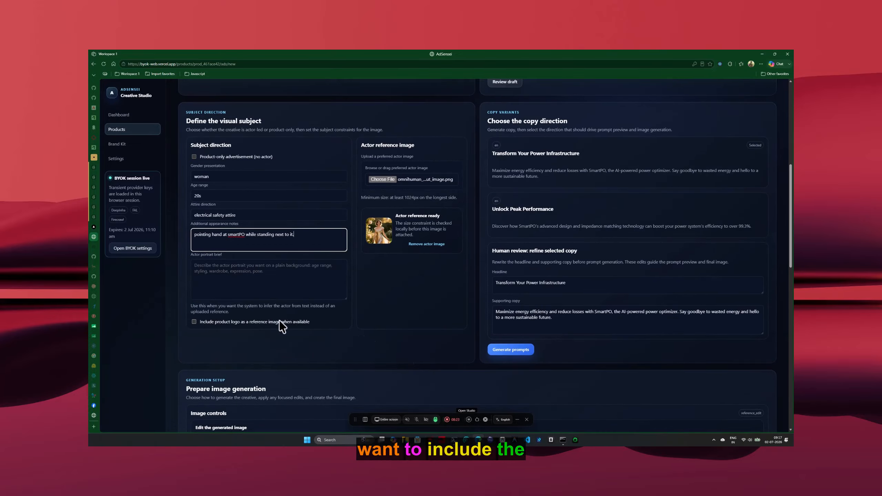
left_click(194, 322)
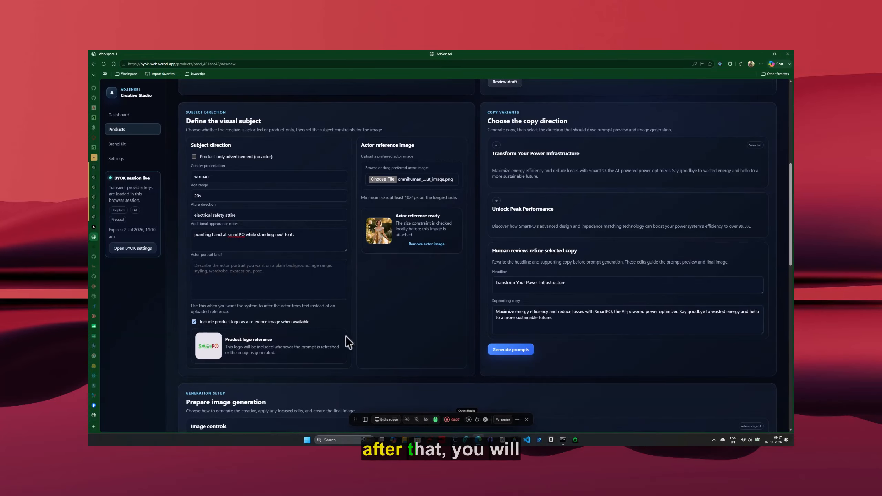
- Generate prompts from the selected "Transform Your Power Infrastructure" copy and check the image generation setup and generated output
scroll(396, 330, "down", 4)
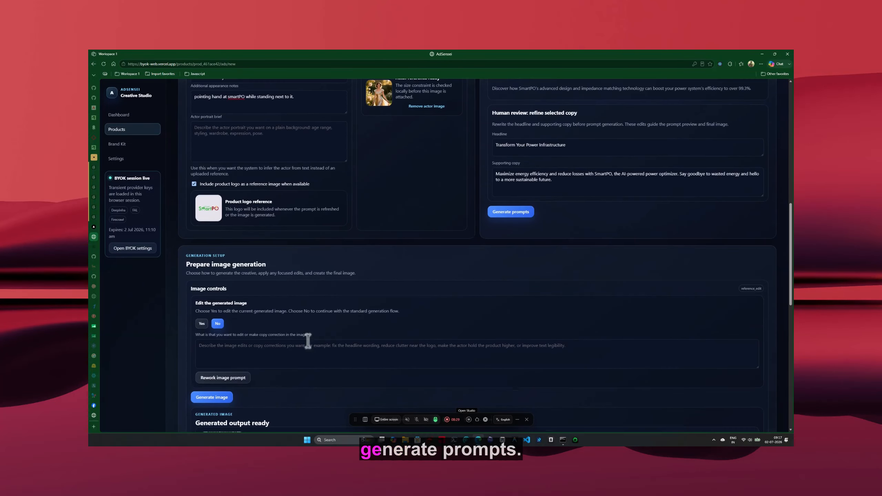
scroll(420, 269, "up", 5)
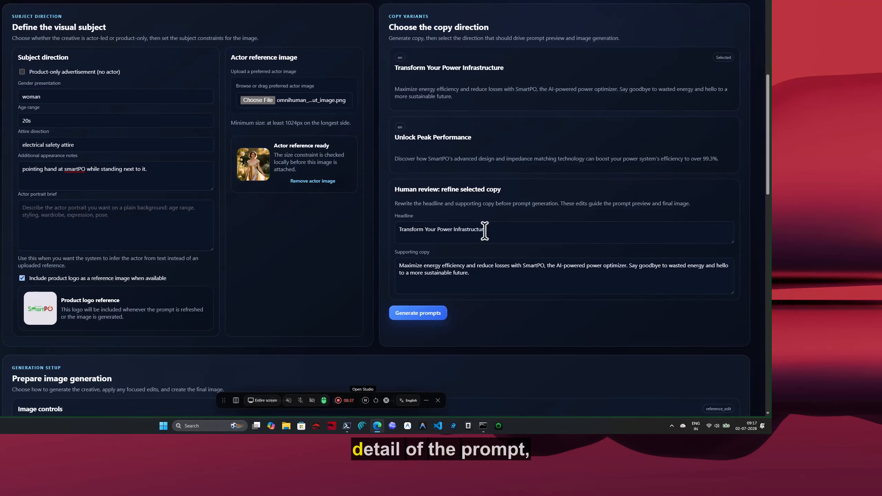
left_click(512, 226)
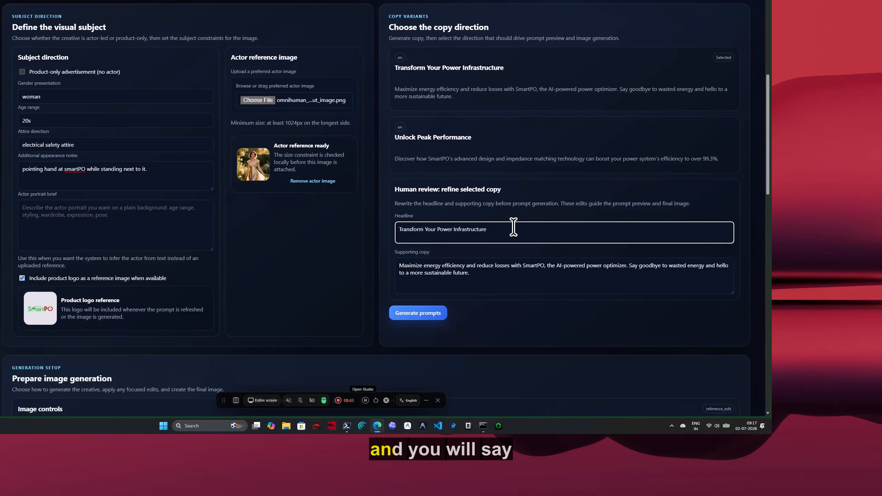
left_click(417, 312)
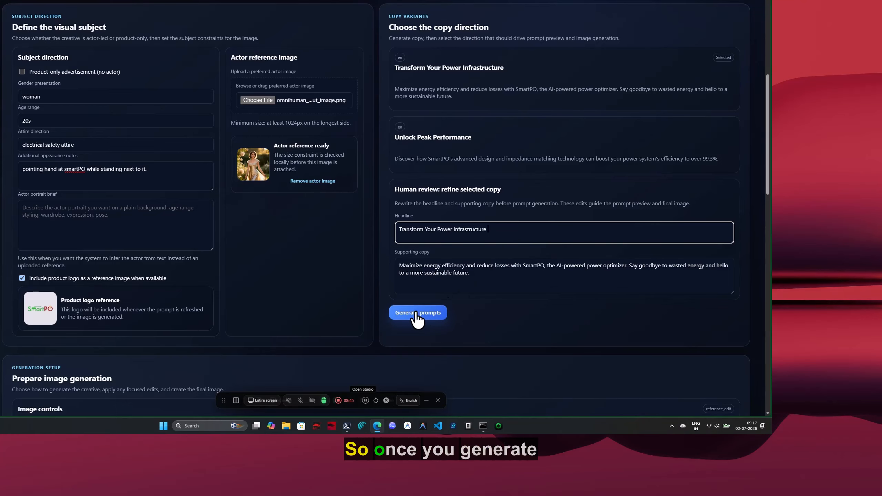
scroll(514, 292, "down", 5)
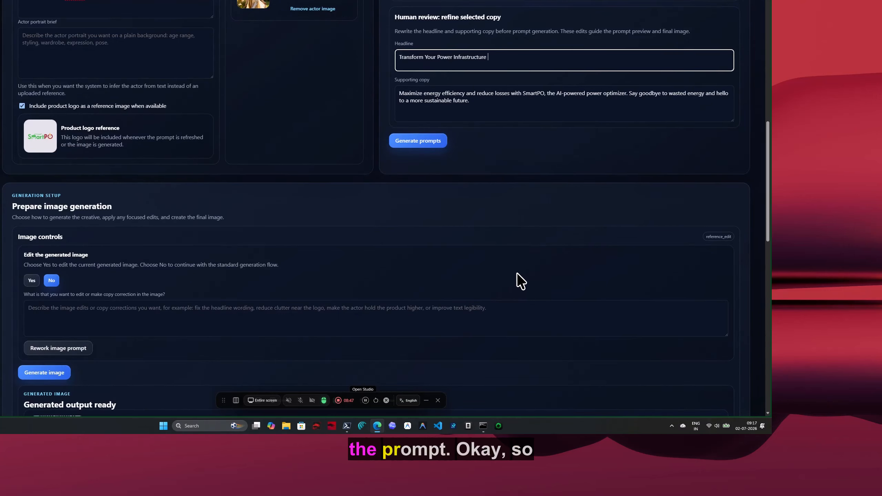
left_click(410, 142)
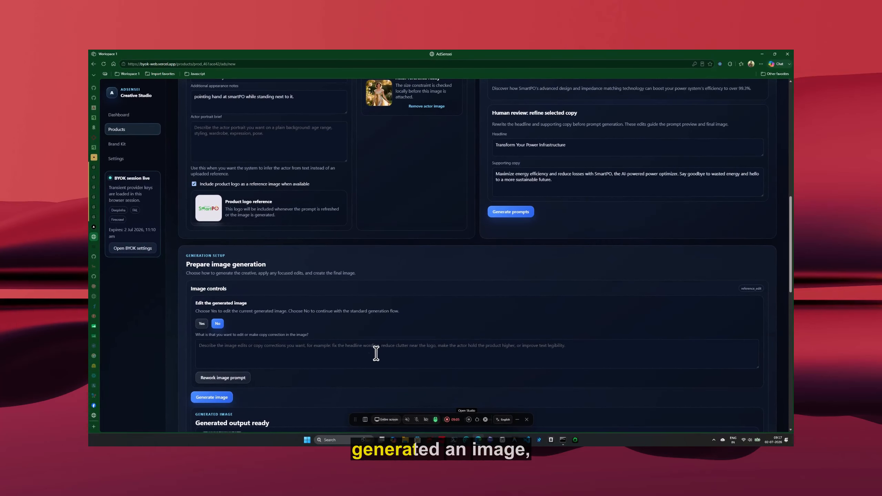
scroll(377, 359, "down", 5)
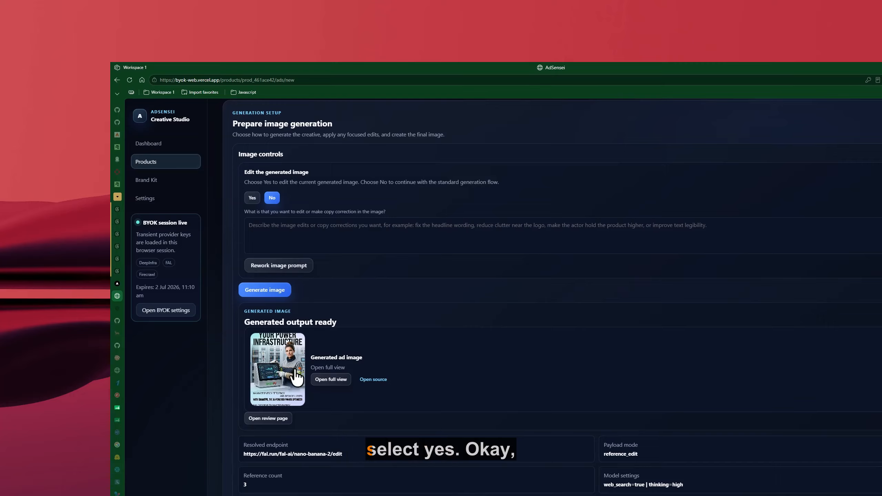
left_click(252, 198)
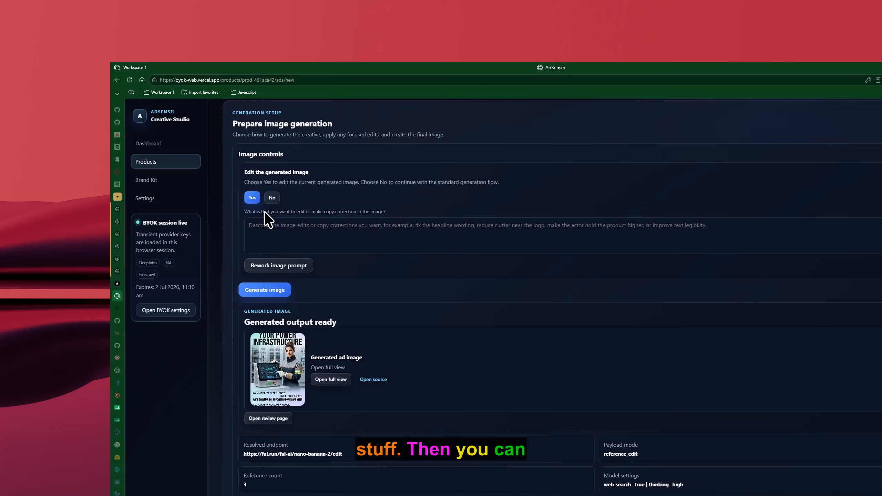
left_click(337, 229)
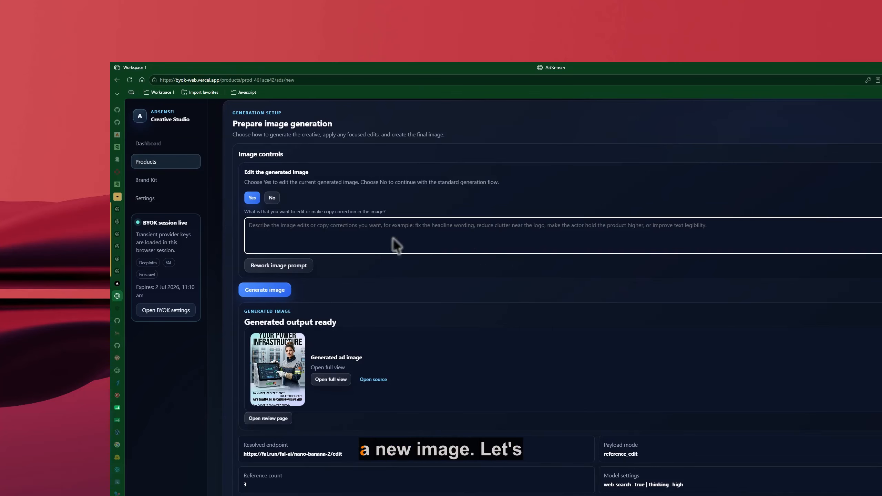
left_click(271, 197)
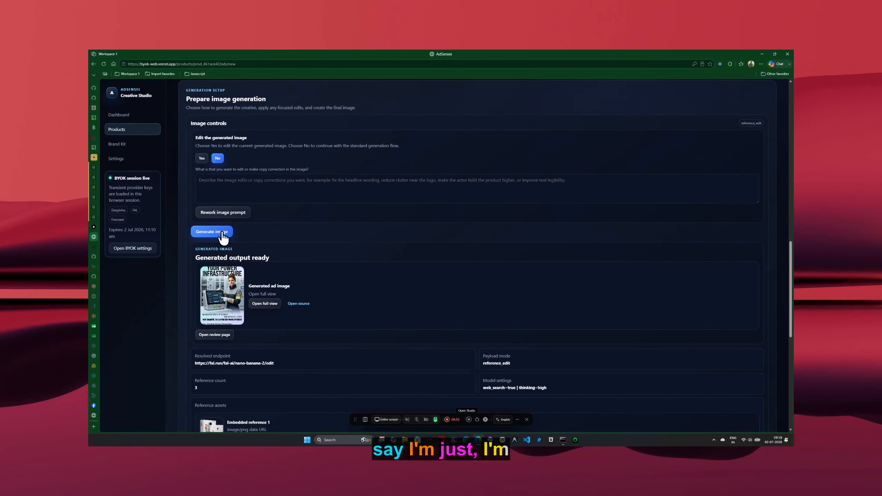
- Generate a new ad image through the standard generation flow and inspect the result in full view
left_click(222, 233)
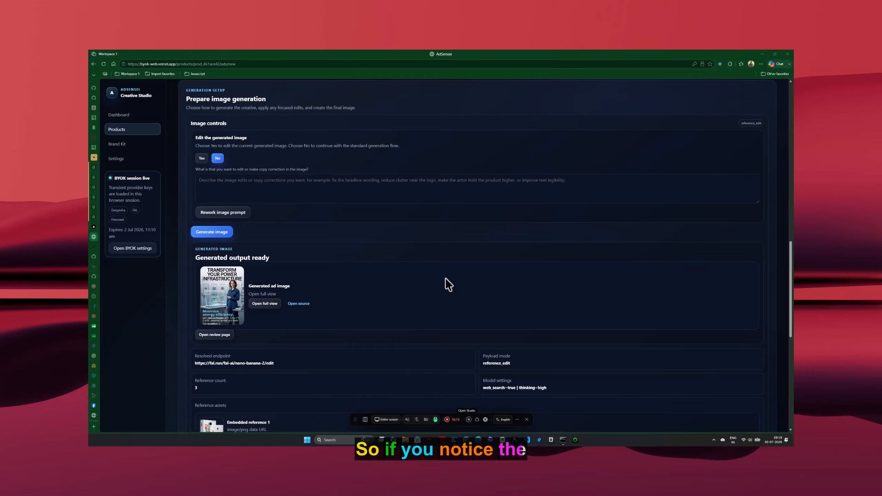
left_click(267, 304)
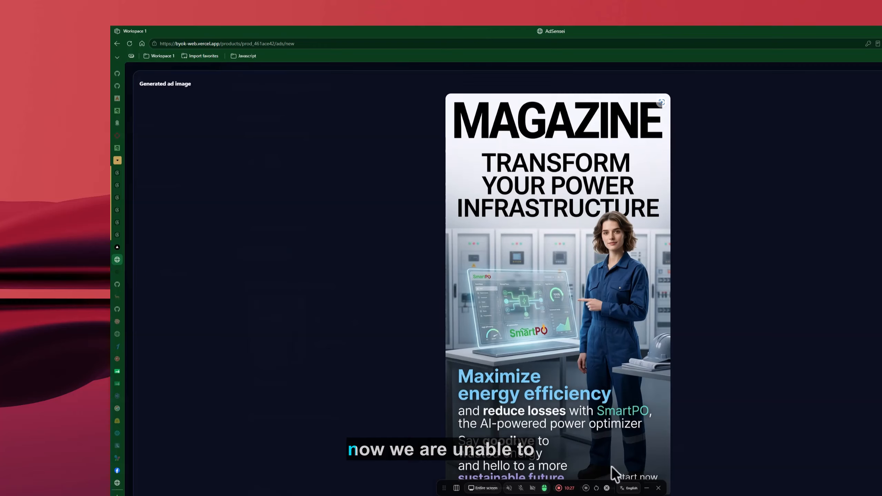
left_click_drag(467, 493, 224, 380)
left_click_drag(467, 489, 268, 475)
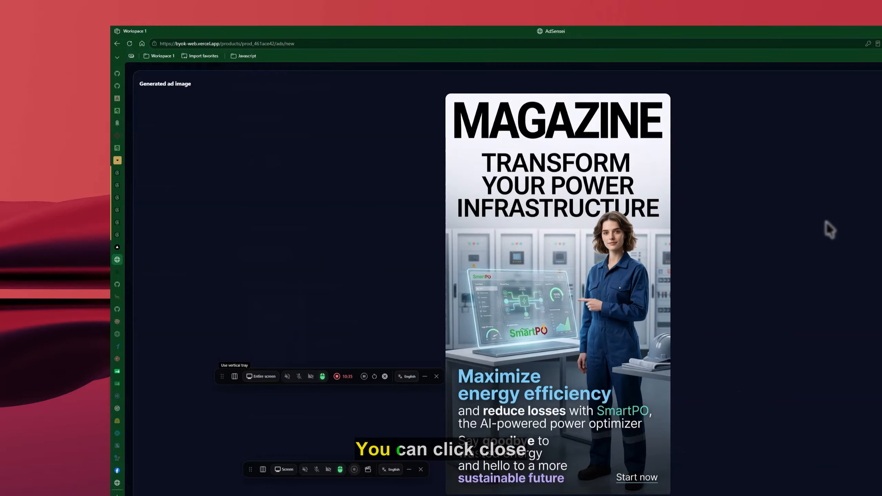
left_click(881, 84)
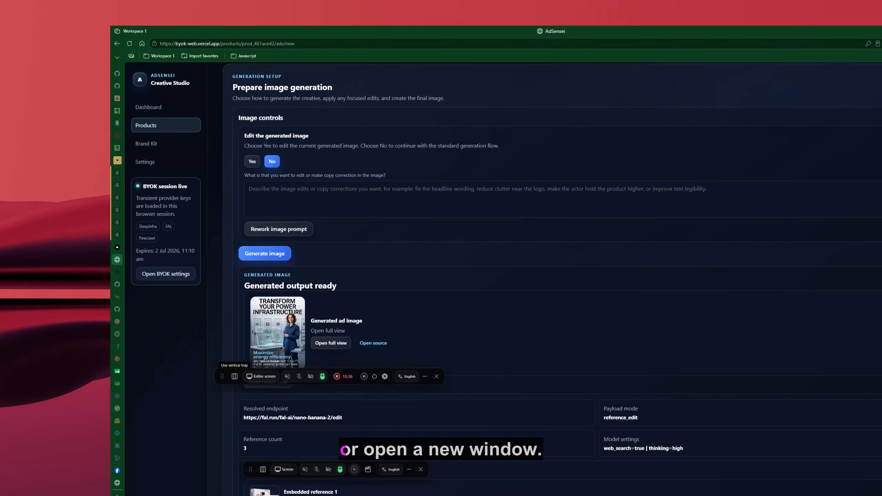
- Open the generated ad image's source file separately, examine it enlarged, and return to the image generation setup
left_click(382, 343)
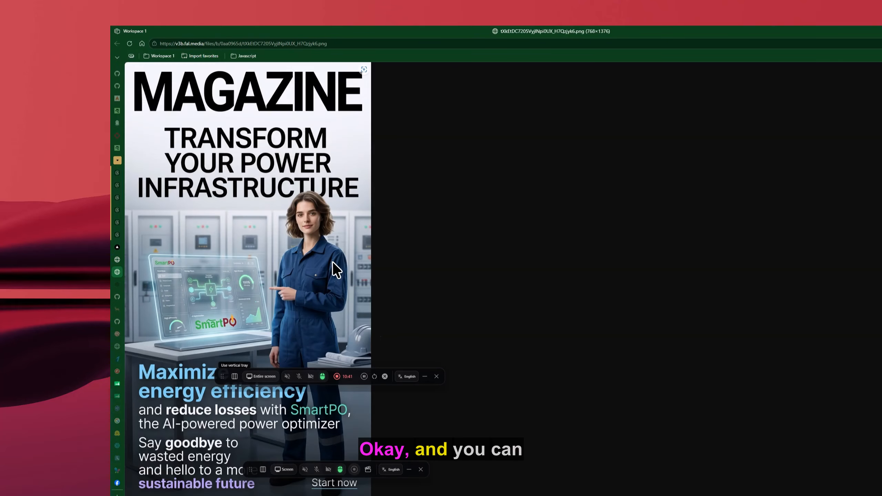
right_click(278, 191)
left_click(310, 158)
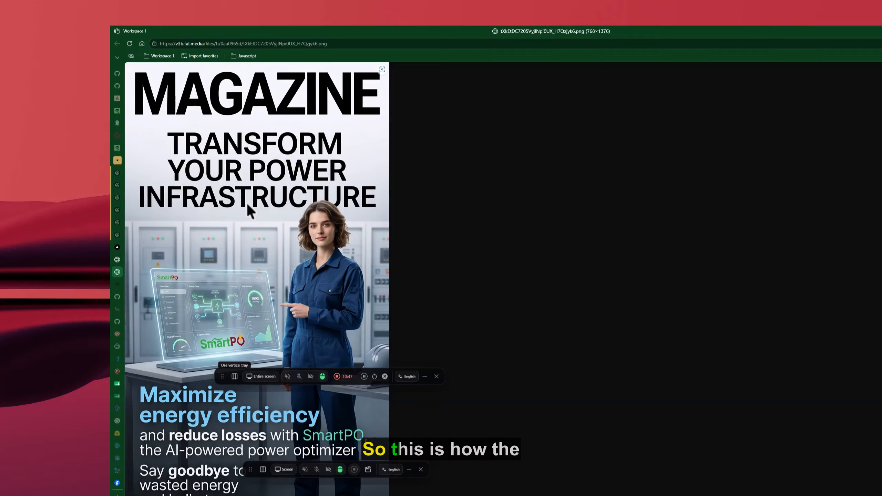
key("ctrl+w")
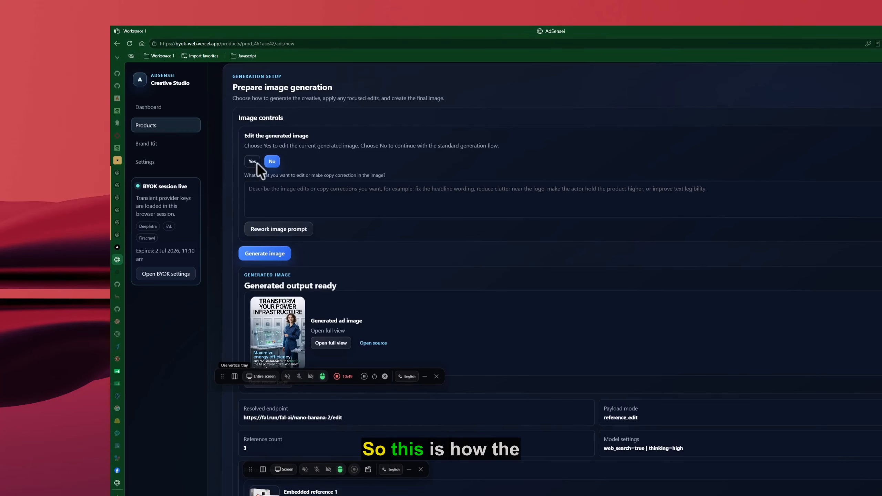